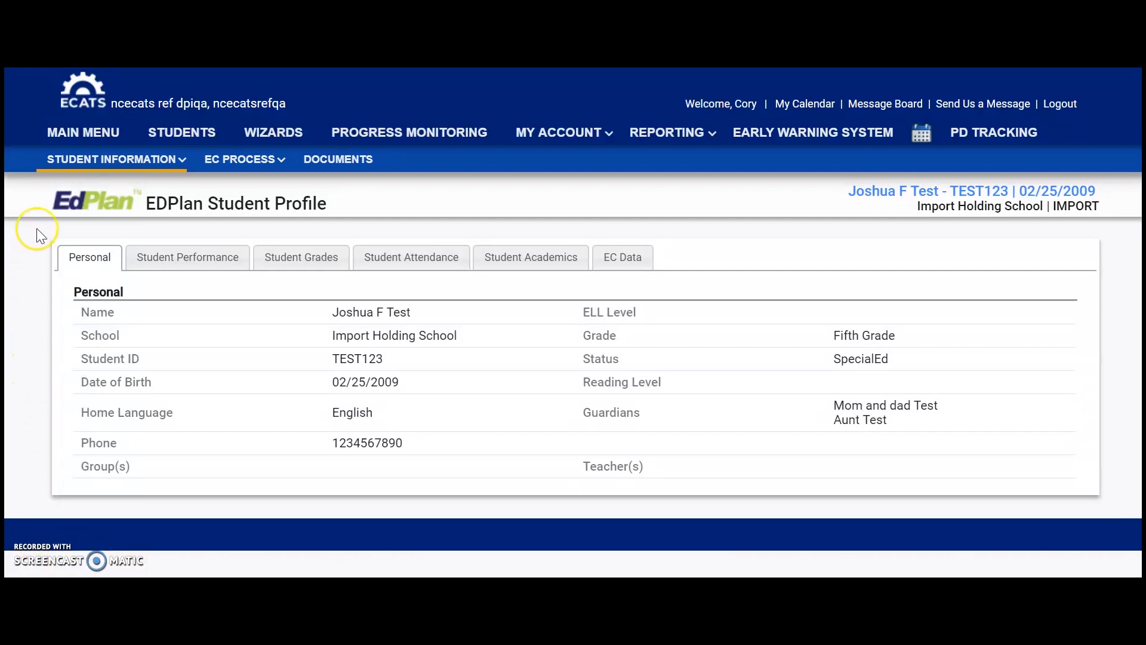
Step: Start a new parent contact for the student with the contact method Email and the contact date 02/07/2019
{"action": "left_click", "coordinate": [70, 160]}
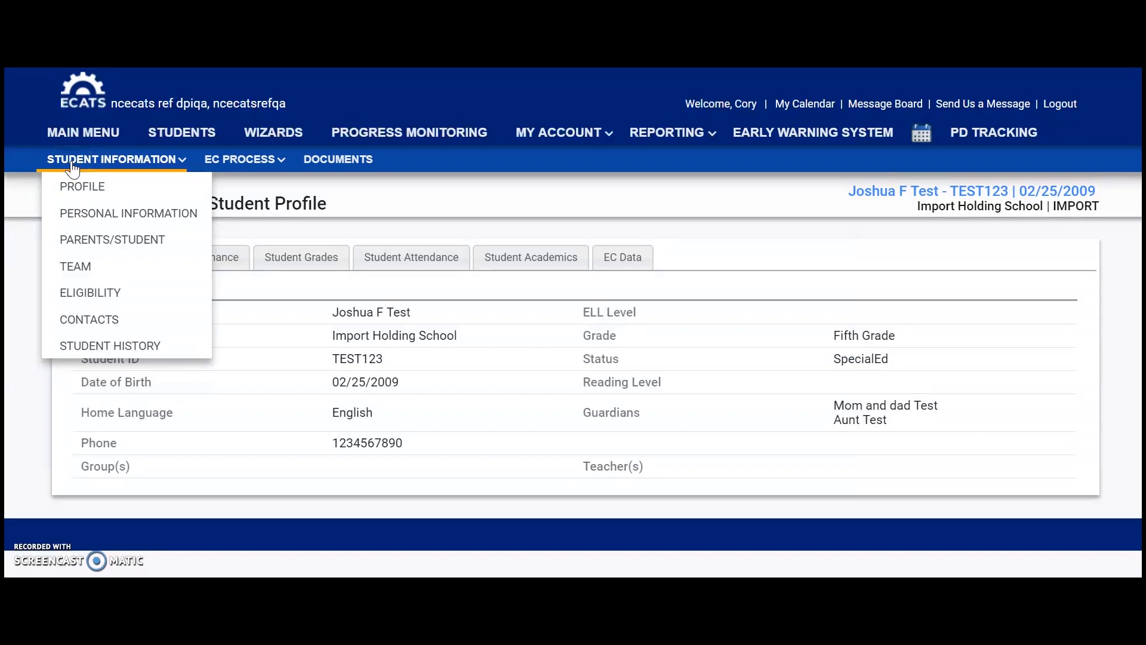
{"action": "left_click", "coordinate": [78, 318]}
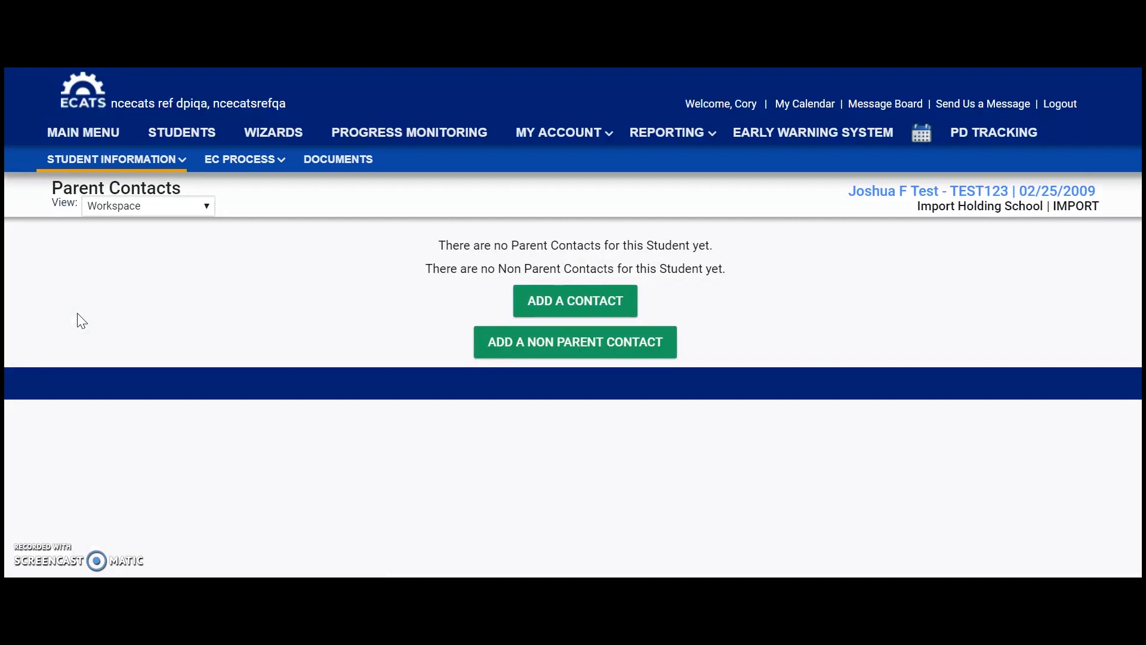
{"action": "left_click", "coordinate": [560, 301]}
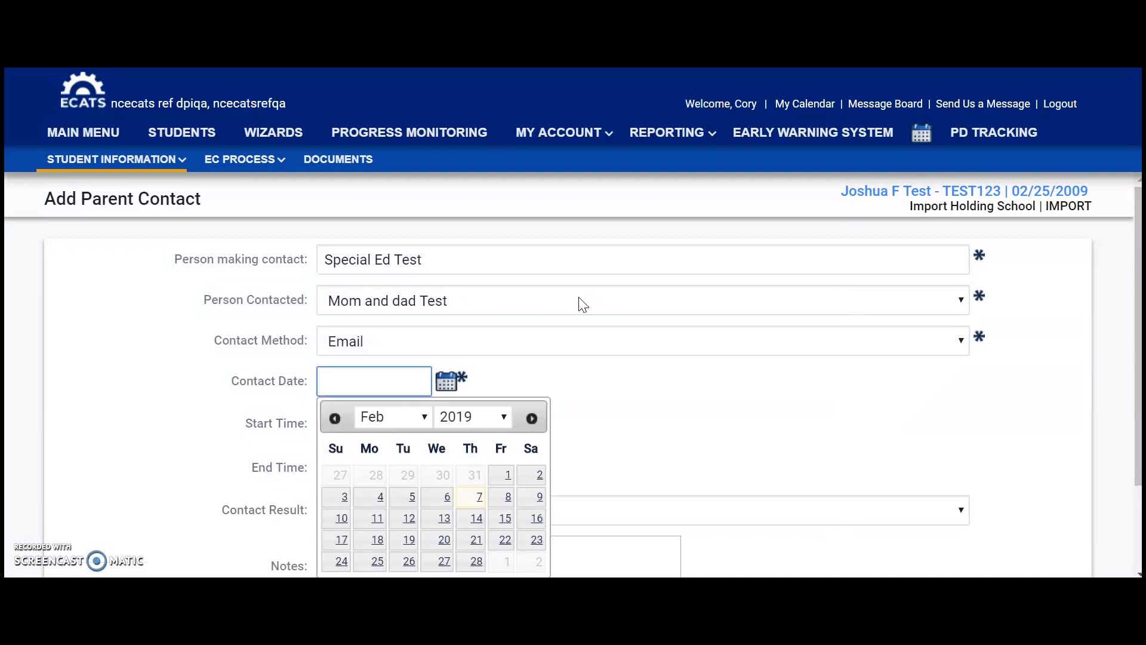
{"action": "left_click", "coordinate": [476, 496]}
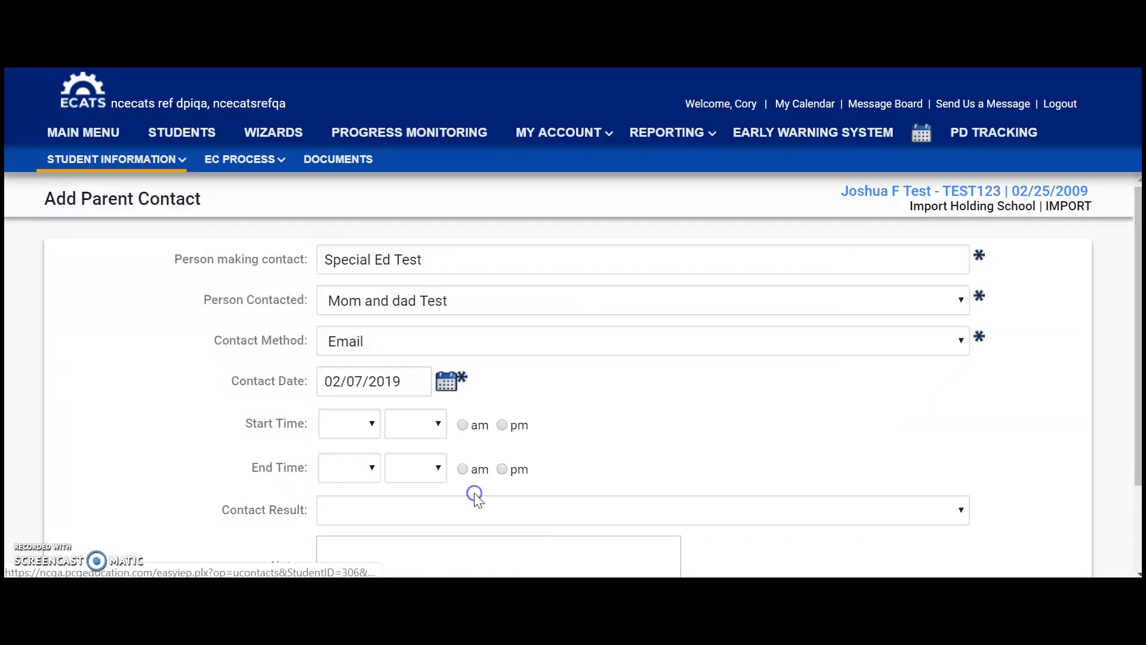
Step: Set the contact's start time to 8:10 am
{"action": "left_click", "coordinate": [370, 425]}
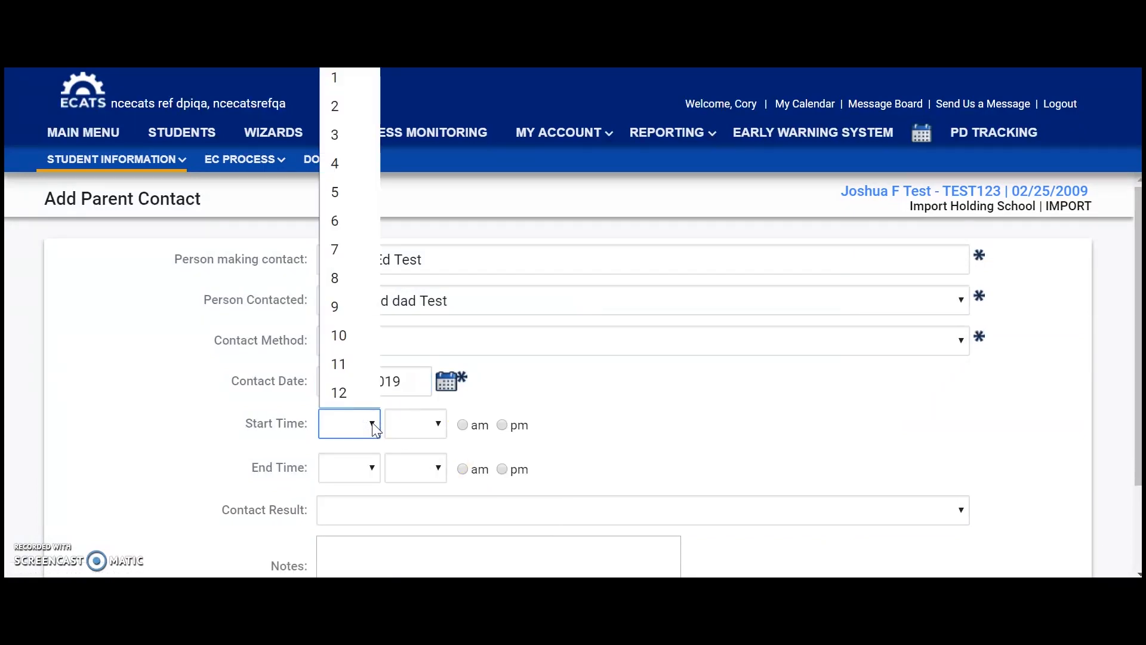
{"action": "left_click", "coordinate": [335, 278]}
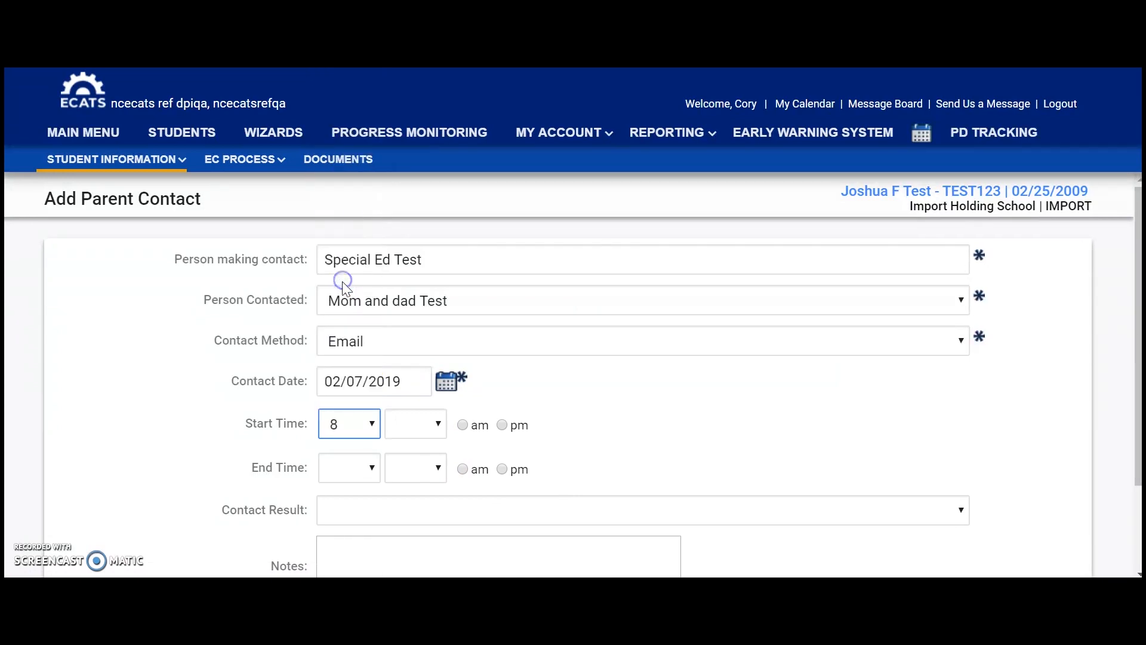
{"action": "left_click", "coordinate": [438, 423]}
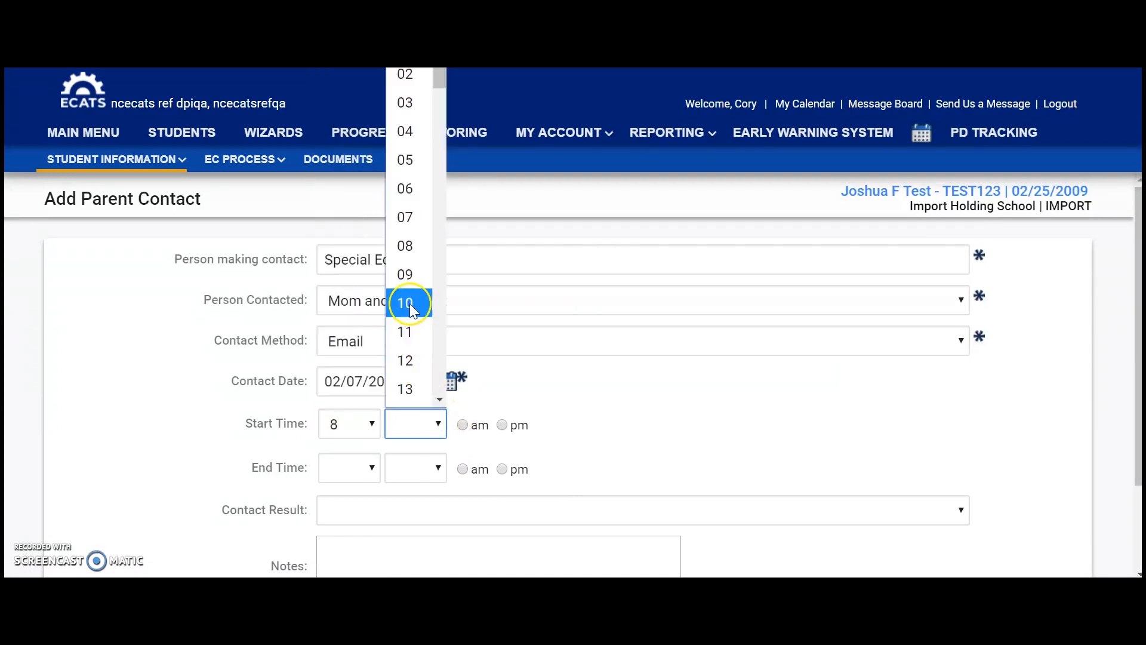
{"action": "left_click", "coordinate": [409, 302]}
{"action": "left_click", "coordinate": [463, 425]}
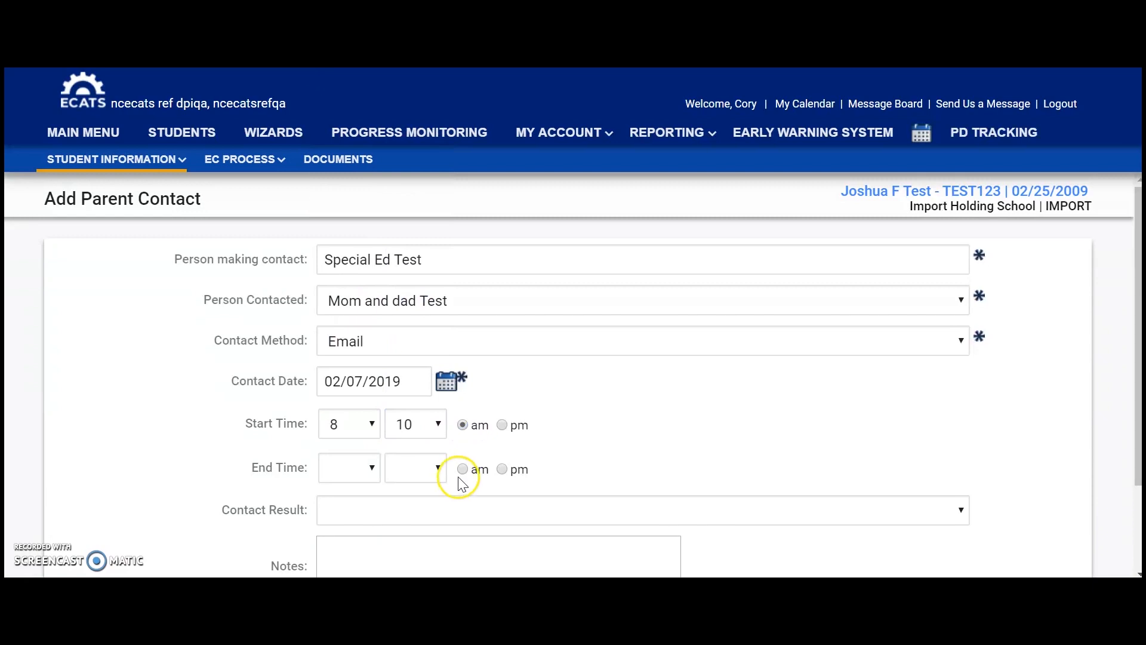
Step: Set the contact's end time to 8:15 am
{"action": "left_click", "coordinate": [462, 468]}
{"action": "left_click", "coordinate": [438, 467]}
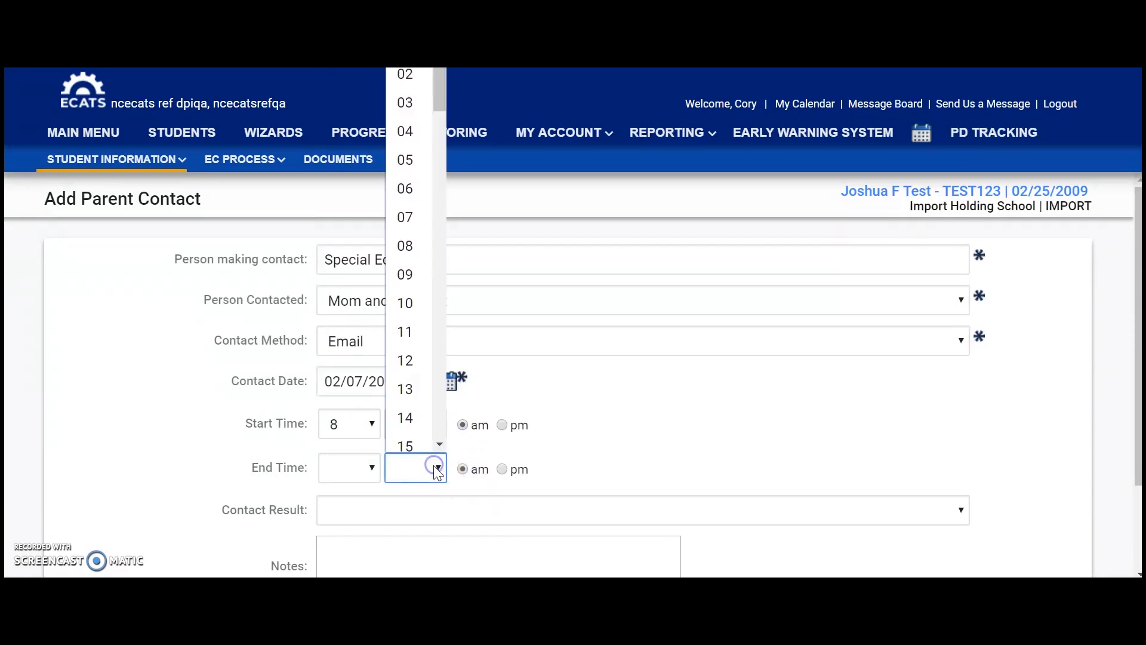
{"action": "left_click", "coordinate": [415, 438]}
{"action": "left_click", "coordinate": [363, 474]}
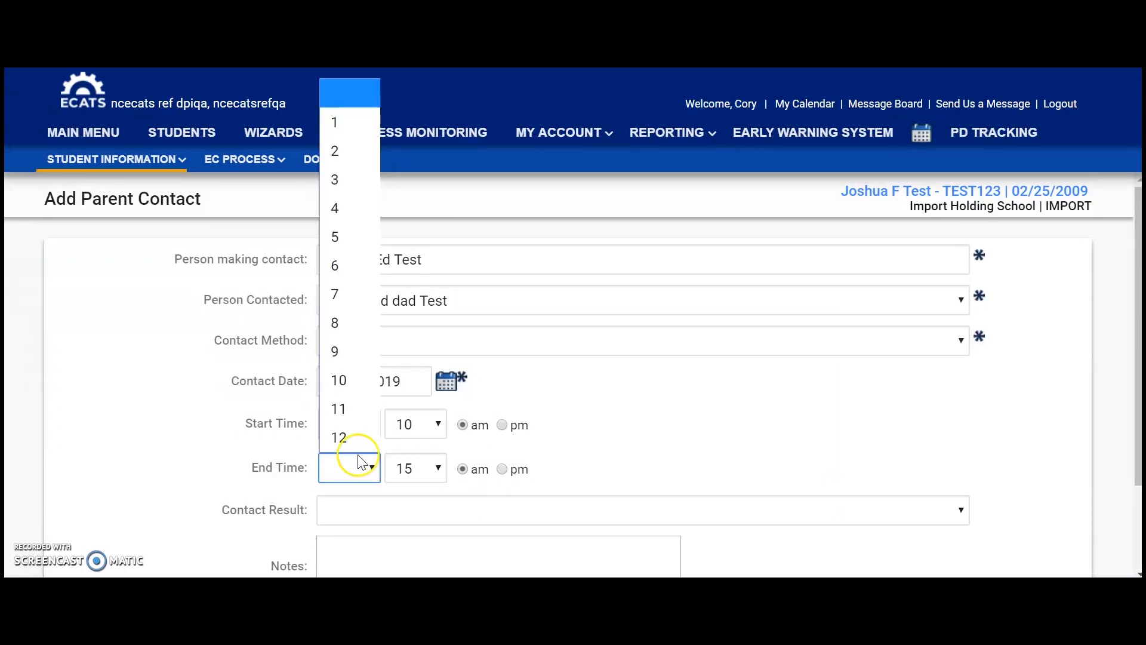
{"action": "left_click", "coordinate": [352, 328]}
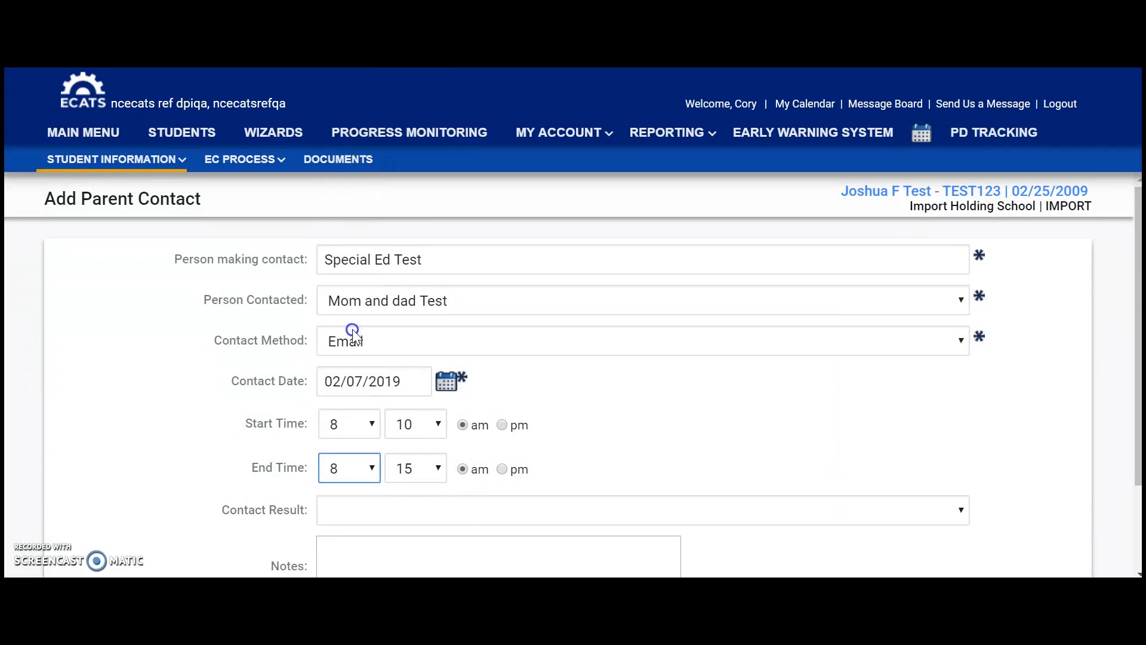
Step: Set the contact result to "Parent contacted - meeting rescheduled", add the note "Notes added here" and save the contact to the database
{"action": "left_click", "coordinate": [445, 508]}
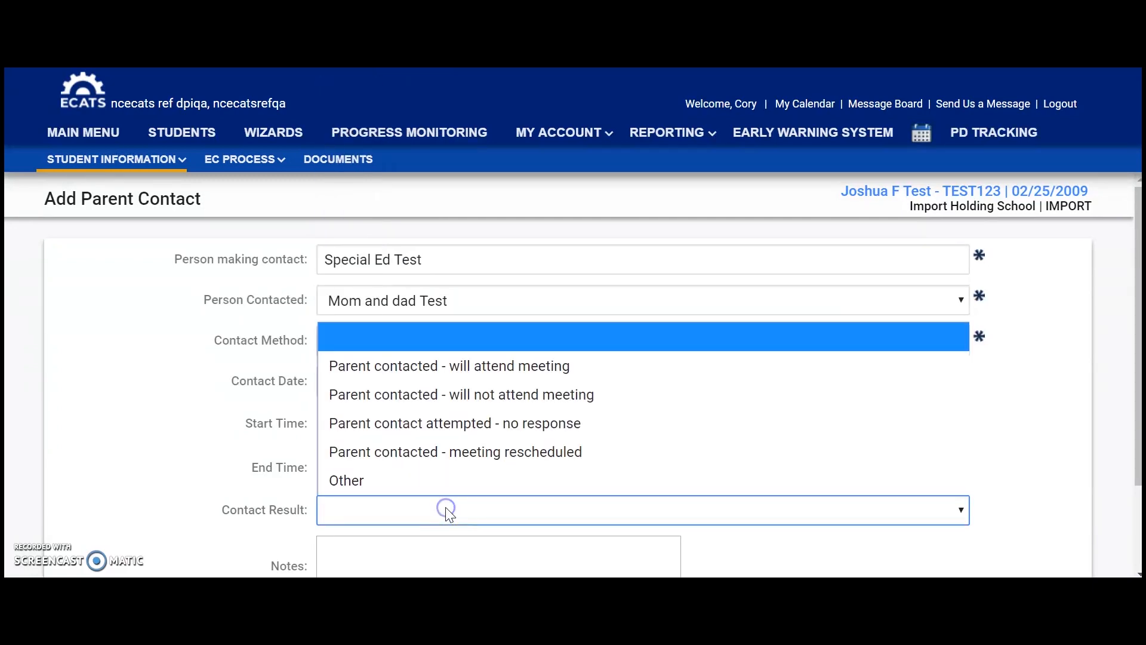
{"action": "left_click", "coordinate": [449, 452]}
{"action": "left_click", "coordinate": [379, 548]}
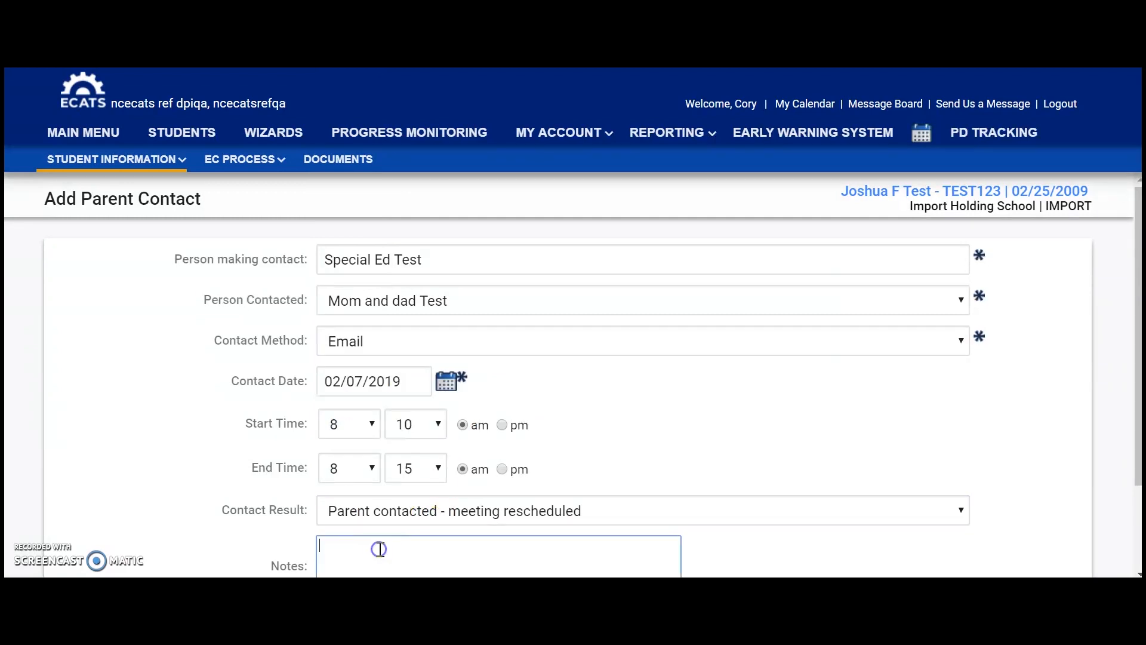
{"action": "type", "text": "Notest added"}
{"action": "key", "text": "BackSpace"}
{"action": "key", "text": "BackSpace"}
{"action": "key", "text": "BackSpace"}
{"action": "key", "text": "BackSpace"}
{"action": "key", "text": "BackSpace"}
{"action": "type", "text": "added here"}
{"action": "scroll", "coordinate": [621, 440], "scroll_direction": "down", "scroll_amount": 2}
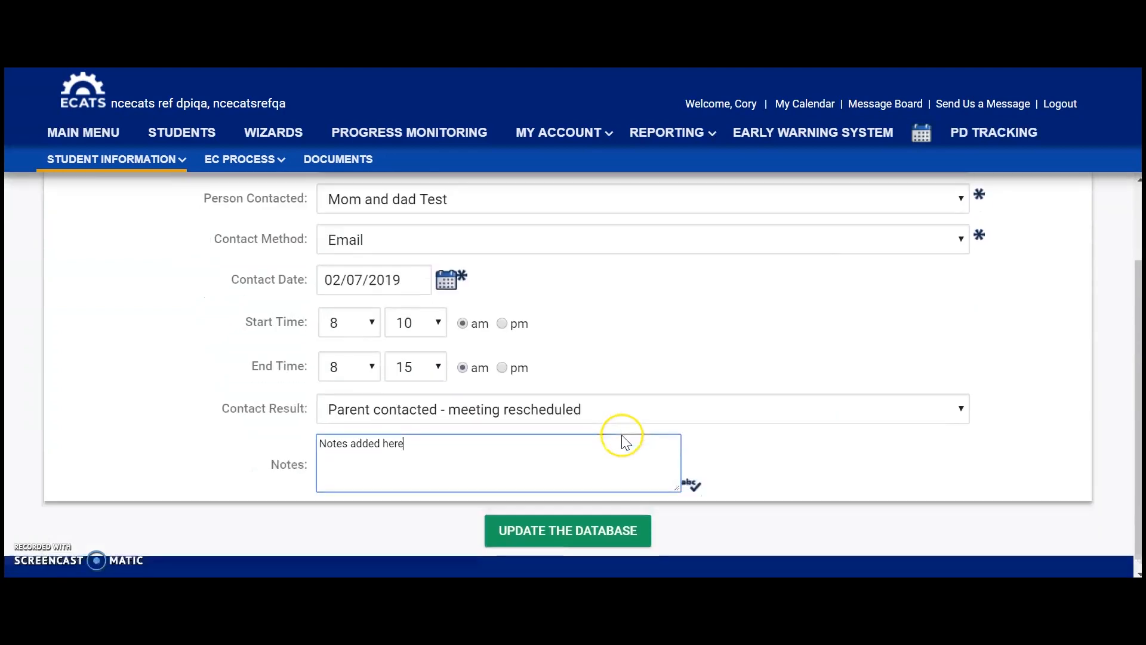
{"action": "left_click", "coordinate": [560, 529]}
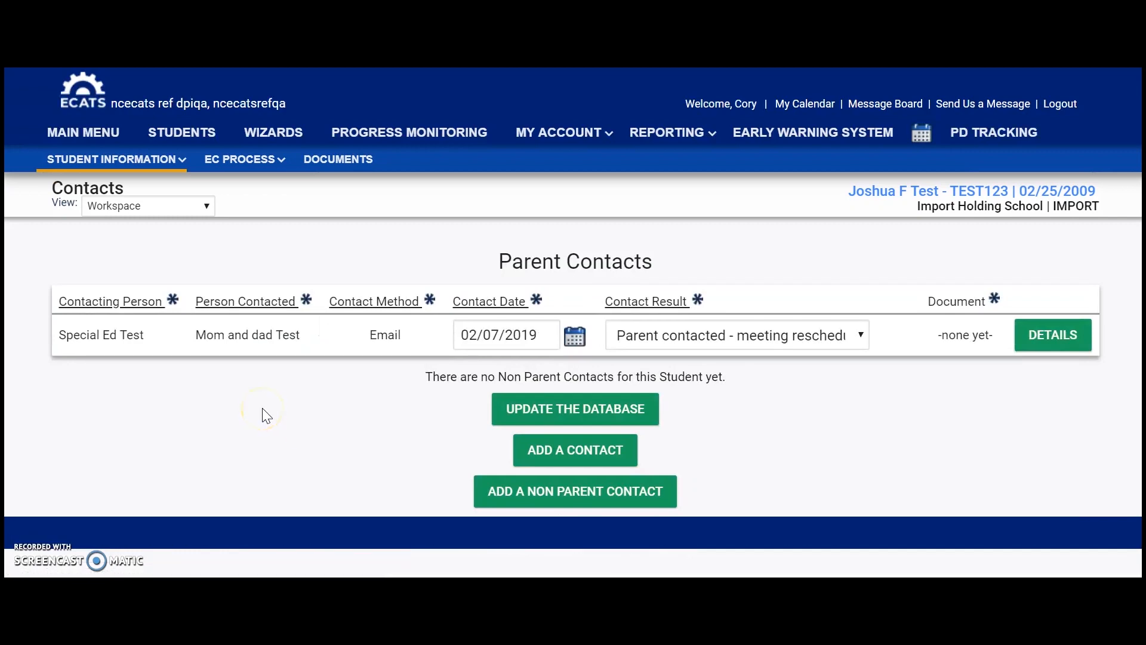
Step: Review the saved parent contact's details and the list of documents created for the student
{"action": "left_click", "coordinate": [1050, 345]}
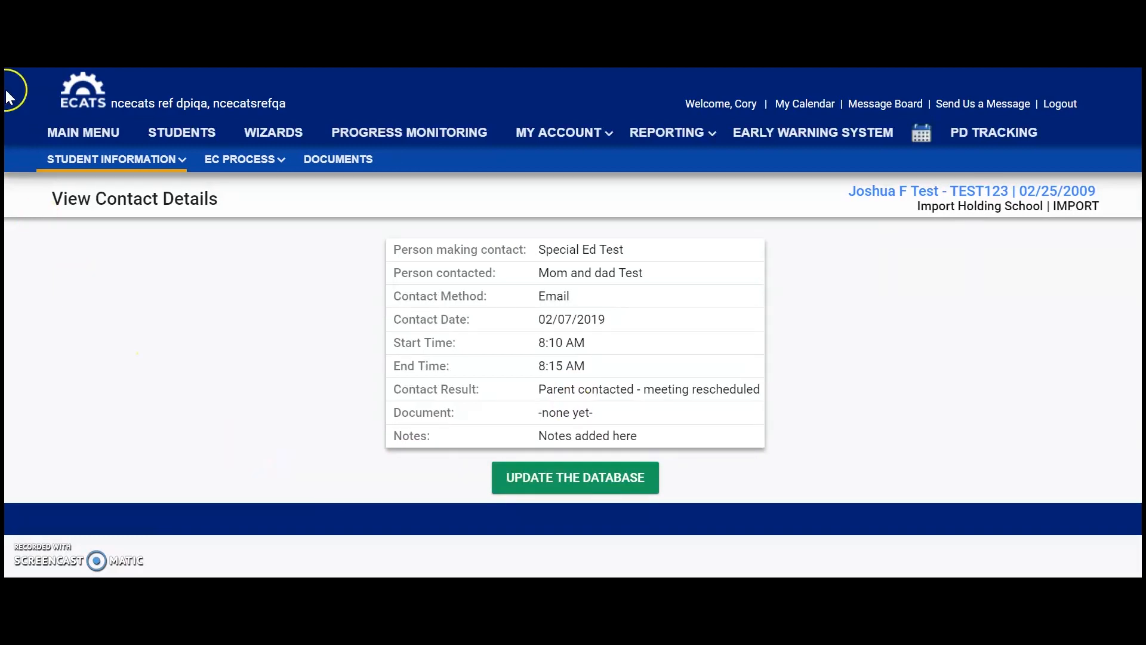
{"action": "left_click", "coordinate": [366, 162]}
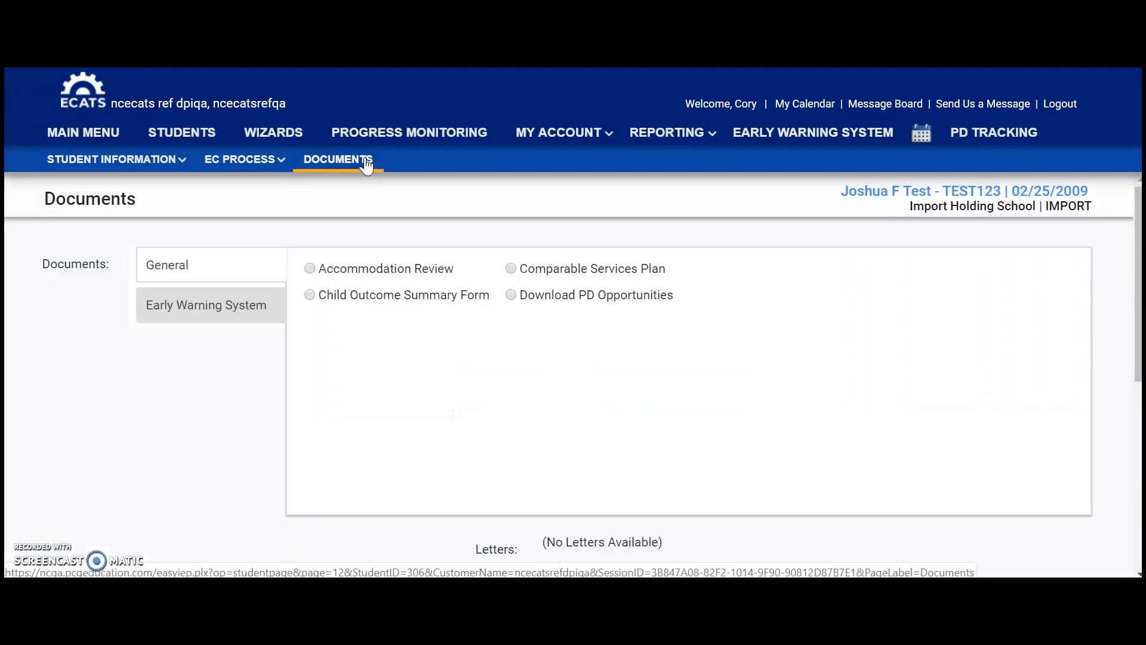
{"action": "scroll", "coordinate": [622, 486], "scroll_direction": "down", "scroll_amount": 5}
{"action": "scroll", "coordinate": [723, 442], "scroll_direction": "down", "scroll_amount": 2}
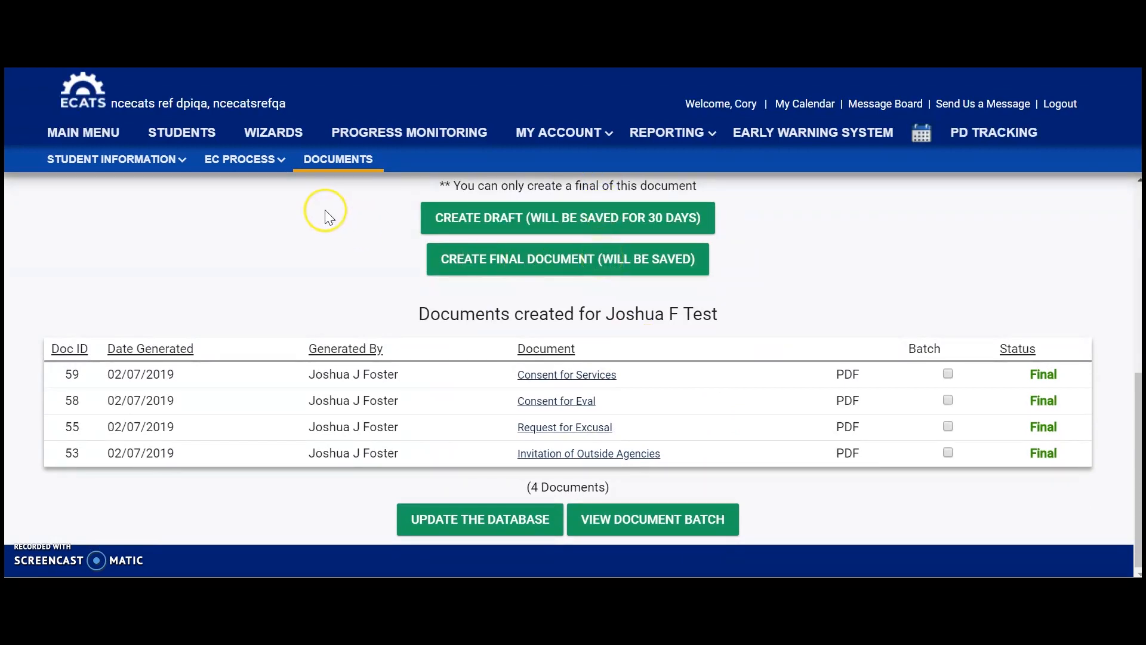
{"action": "left_click", "coordinate": [333, 166]}
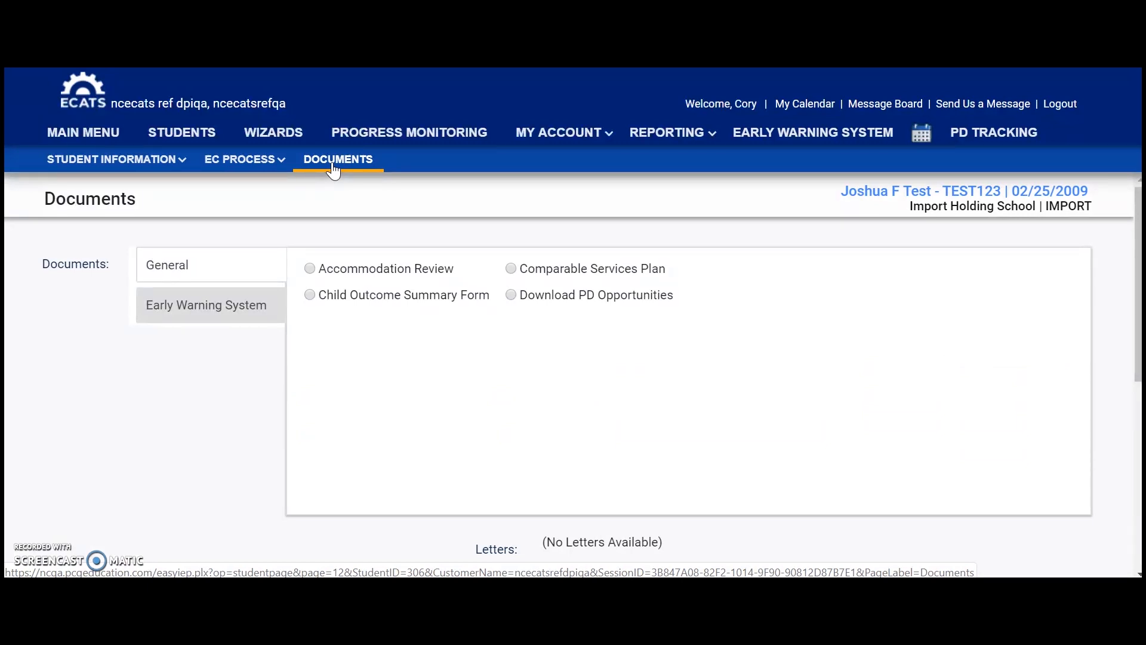
{"action": "left_click", "coordinate": [310, 269]}
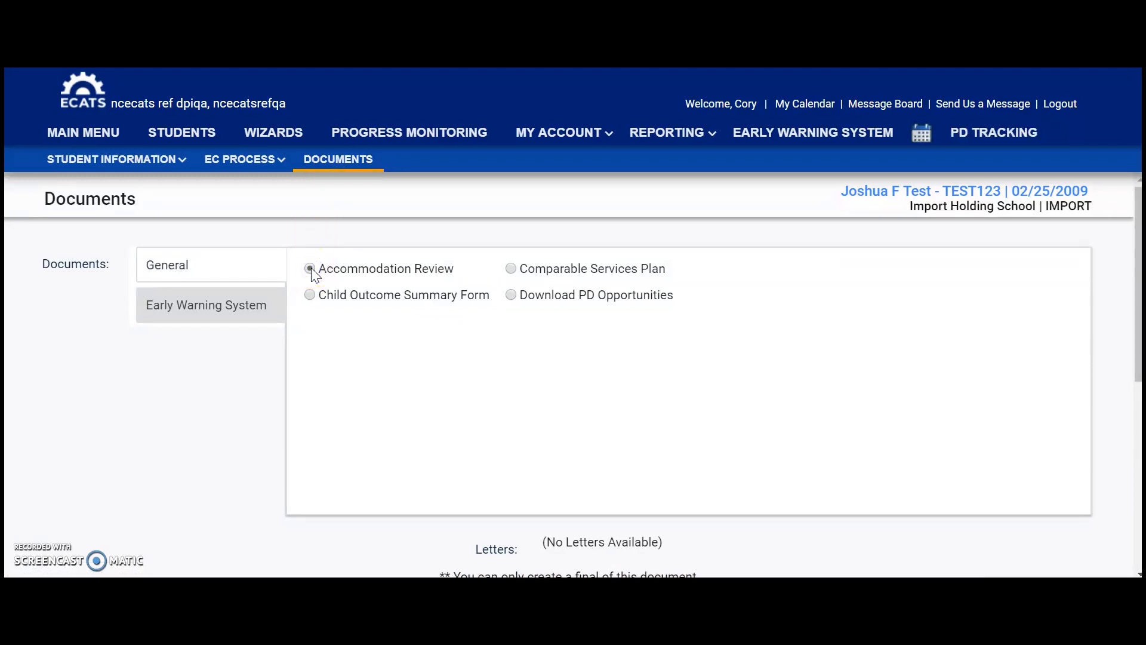
{"action": "left_click", "coordinate": [417, 378]}
{"action": "scroll", "coordinate": [417, 378], "scroll_direction": "down", "scroll_amount": 3}
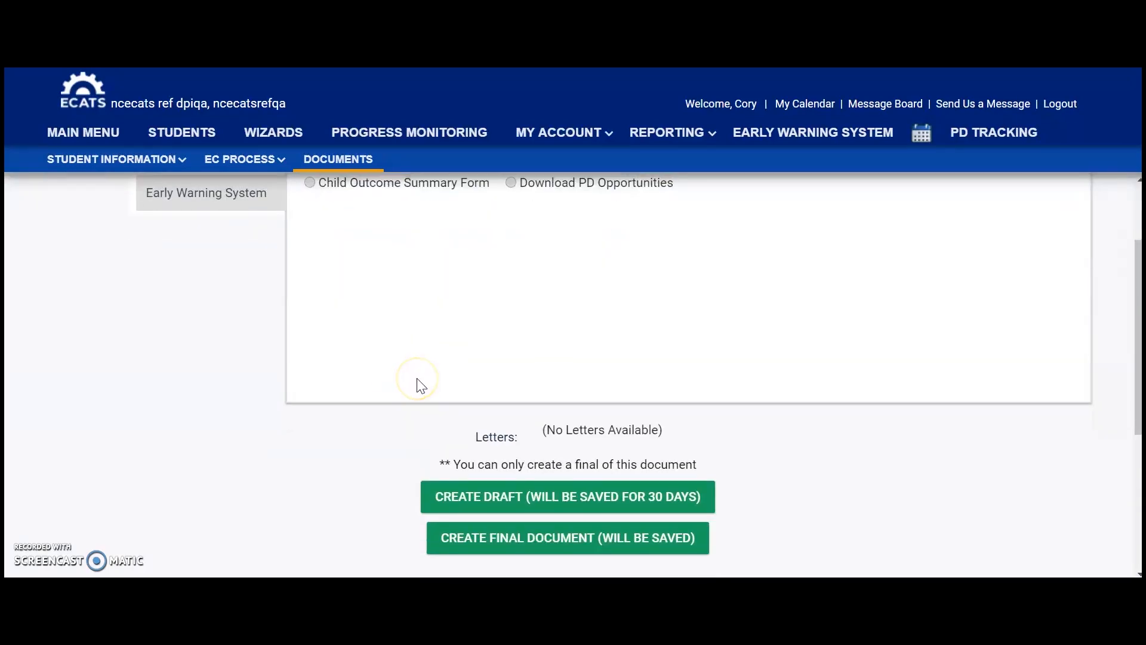
{"action": "left_click", "coordinate": [465, 428]}
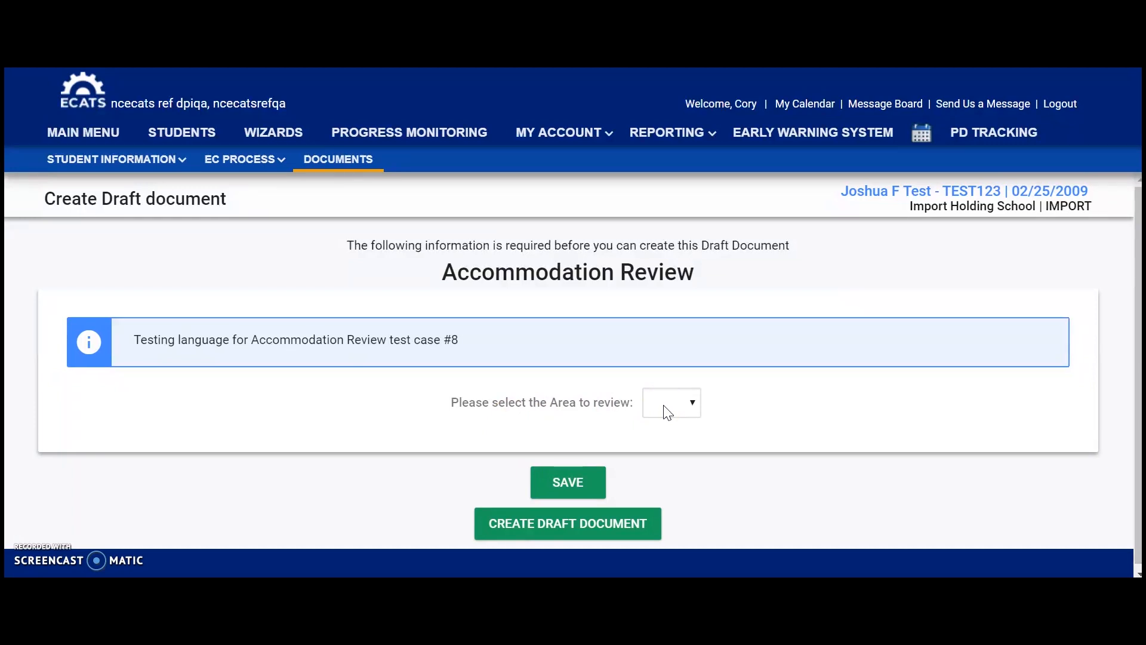
{"action": "left_click", "coordinate": [343, 166]}
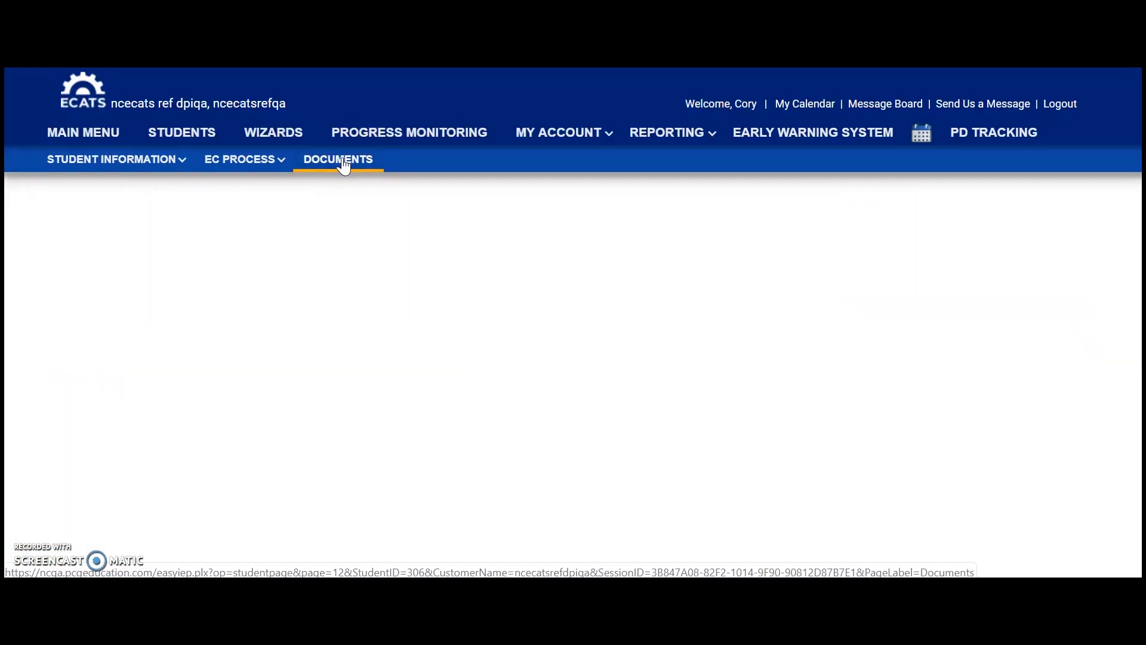
Step: View the final Consent for Services PDF from the student's created documents and close it
{"action": "scroll", "coordinate": [618, 415], "scroll_direction": "down", "scroll_amount": 4}
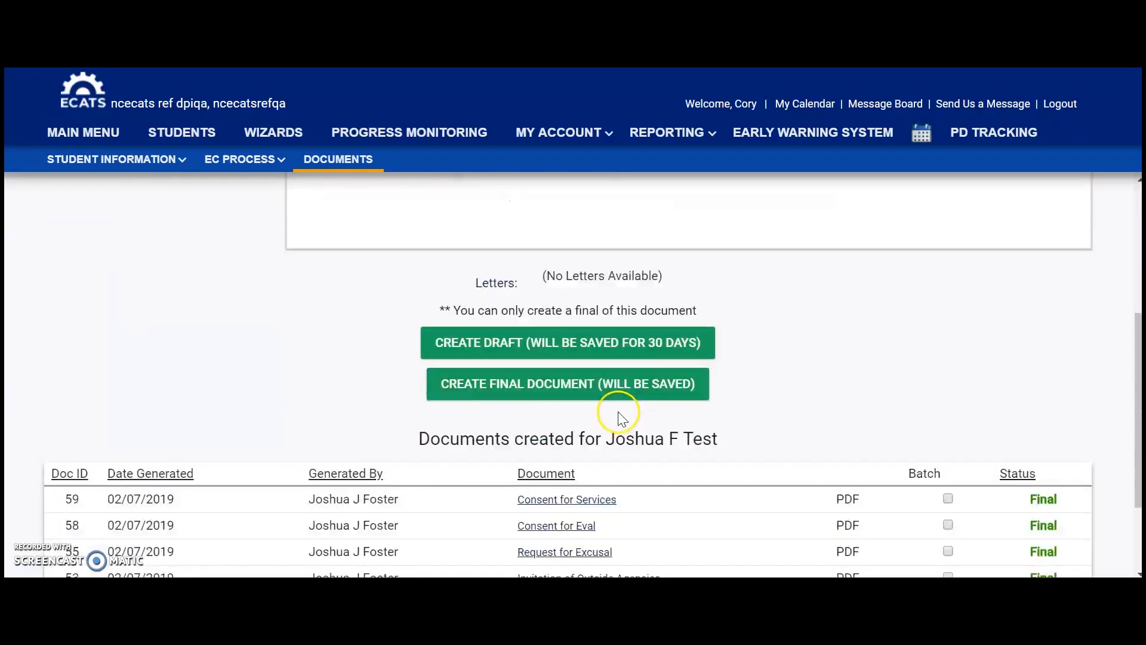
{"action": "scroll", "coordinate": [621, 418], "scroll_direction": "down", "scroll_amount": 2}
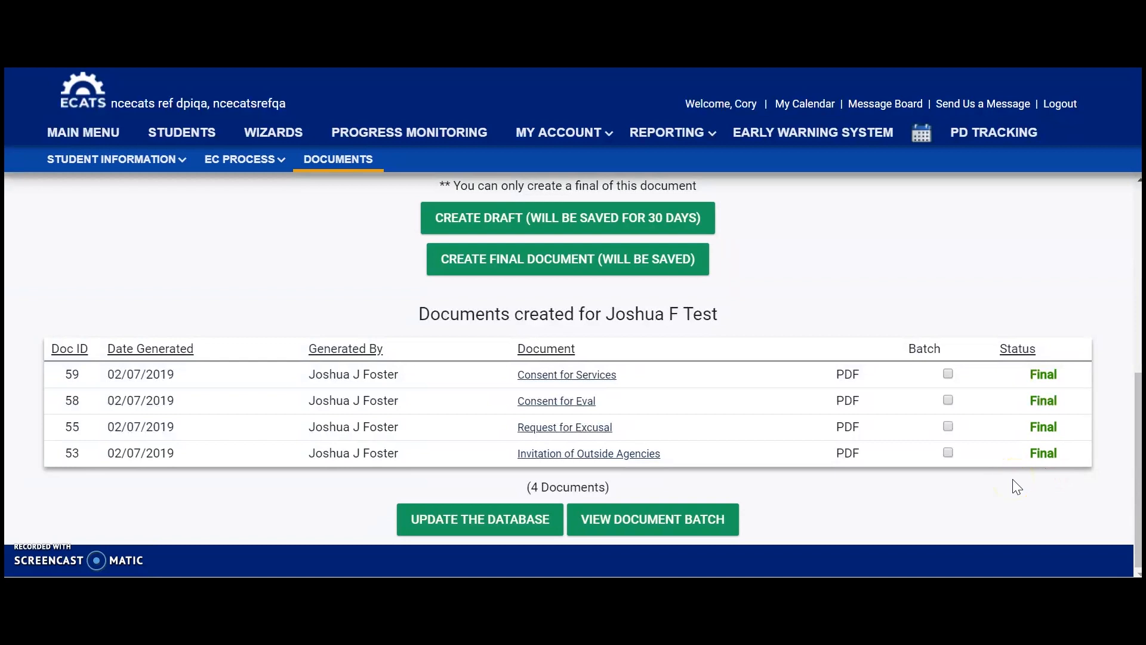
{"action": "left_click", "coordinate": [570, 374]}
{"action": "left_click", "coordinate": [569, 376]}
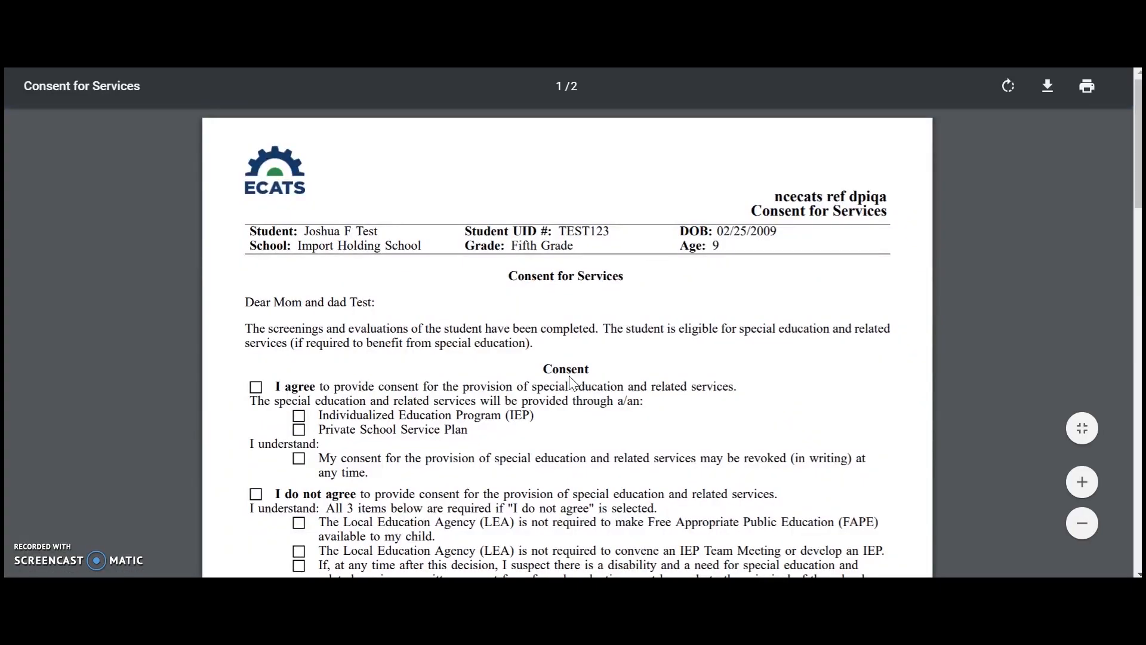
{"action": "key", "text": "ctrl+w"}
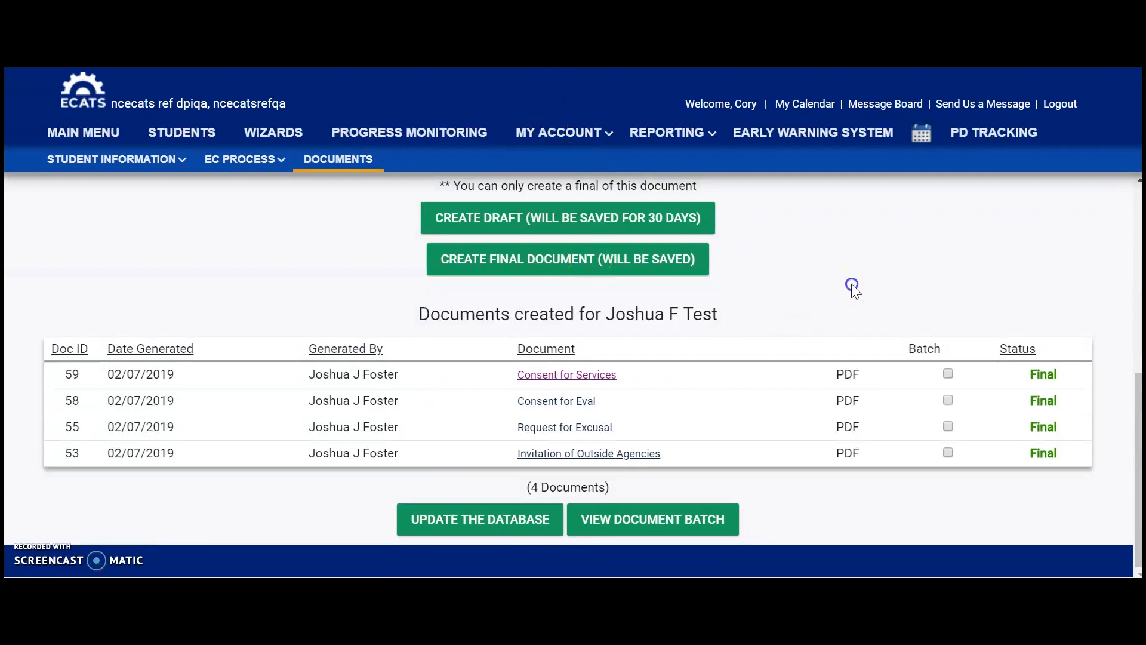
Step: Select the Accommodation Review document and start creating it as a draft
{"action": "scroll", "coordinate": [852, 289], "scroll_direction": "up", "scroll_amount": 3}
{"action": "scroll", "coordinate": [852, 288], "scroll_direction": "up", "scroll_amount": 4}
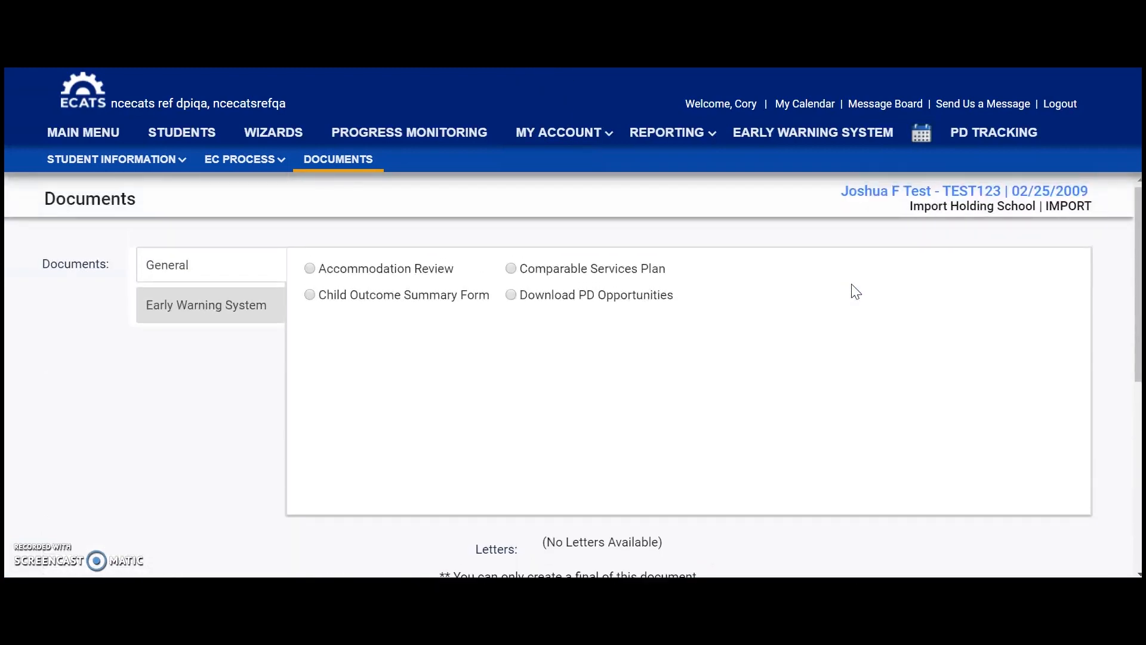
{"action": "left_click", "coordinate": [309, 269]}
{"action": "scroll", "coordinate": [493, 400], "scroll_direction": "down", "scroll_amount": 3}
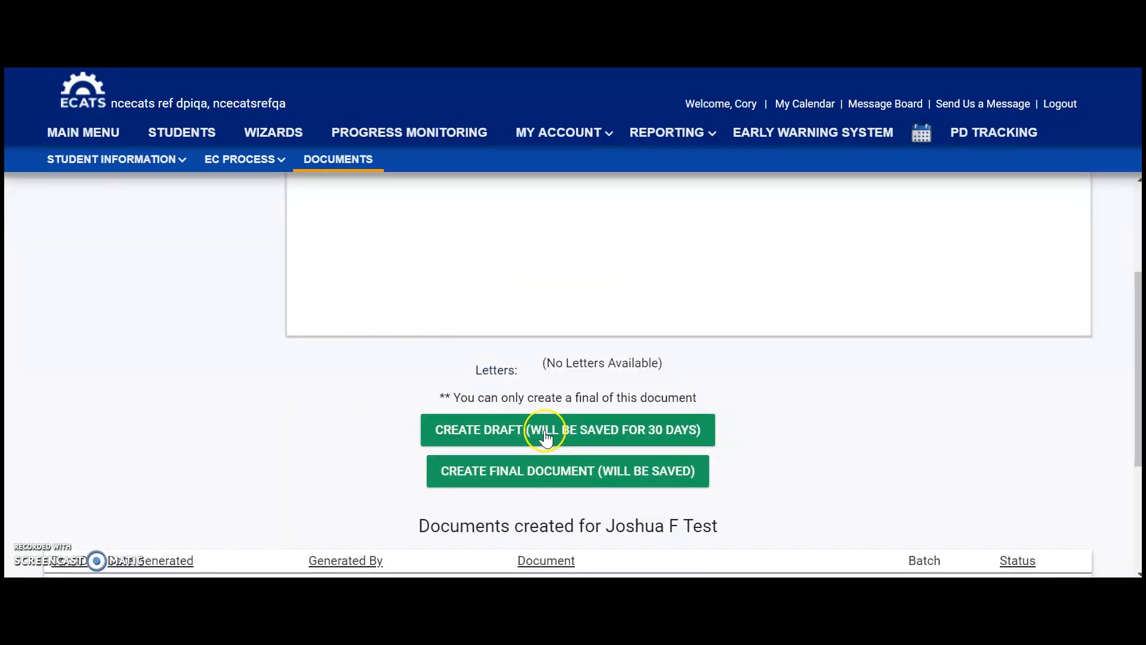
{"action": "left_click", "coordinate": [551, 438]}
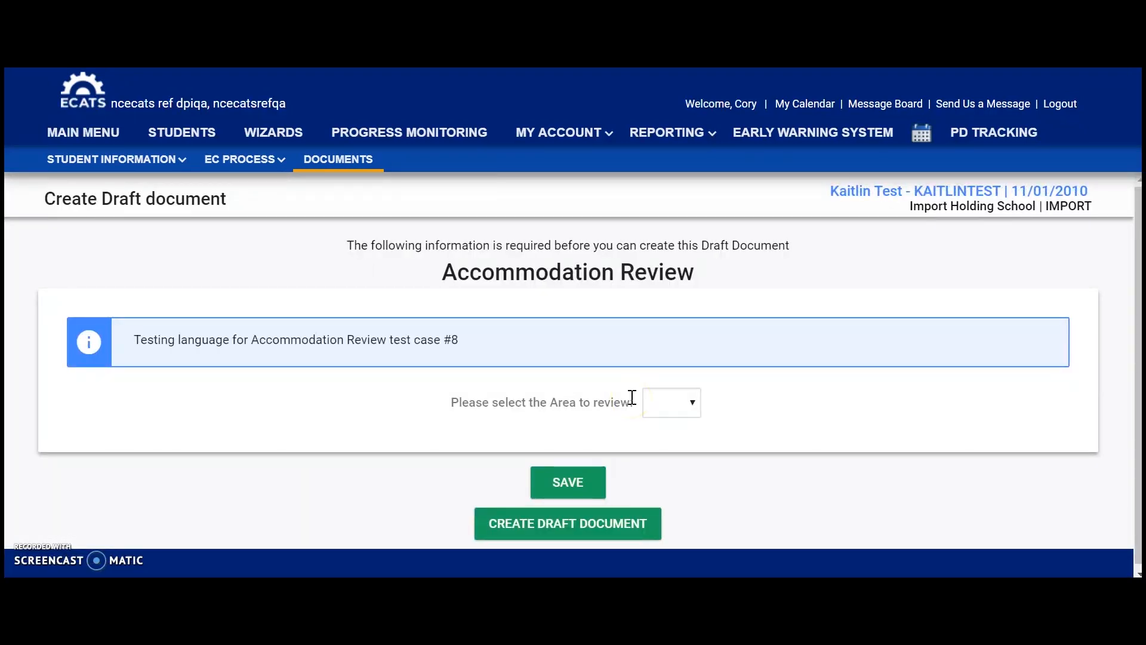
Step: Set the area to review to IEP, keeping Read to Achieve ELA/Reading and Science (Grades 5 & 8) selected
{"action": "left_click", "coordinate": [680, 401]}
{"action": "left_click", "coordinate": [685, 461]}
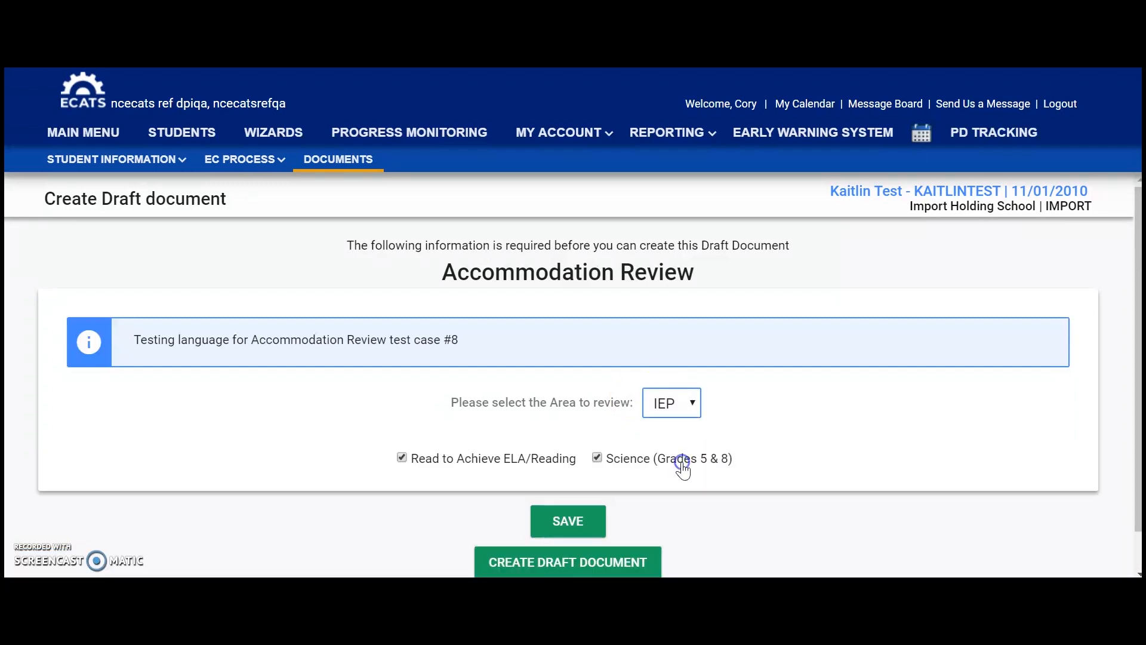
{"action": "left_click", "coordinate": [597, 457]}
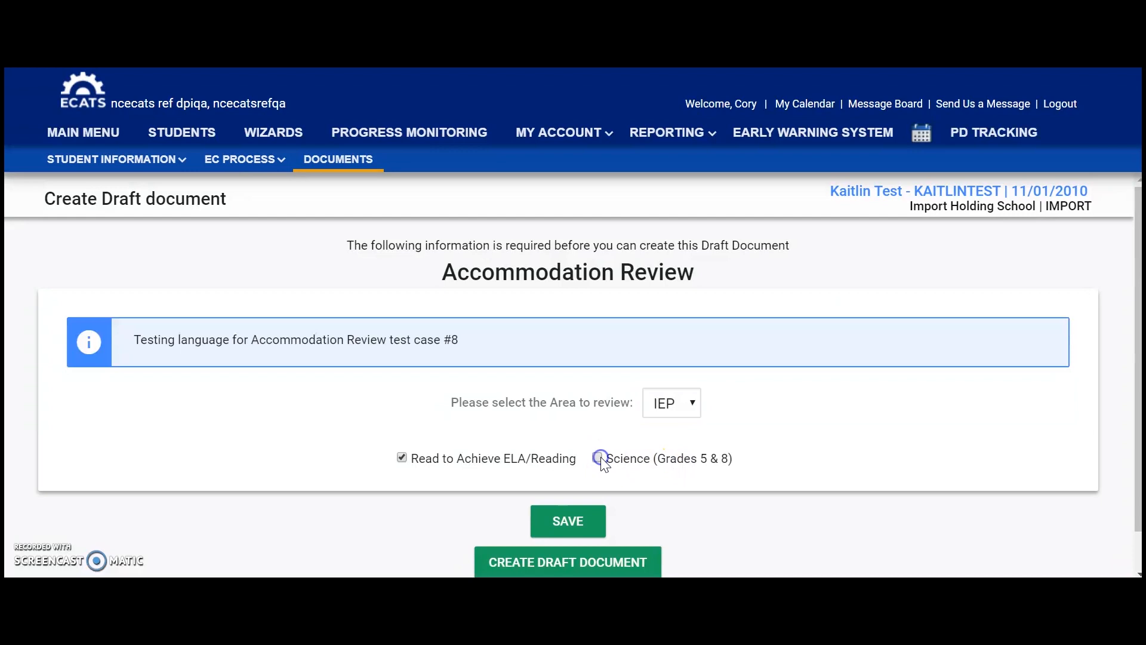
{"action": "left_click", "coordinate": [598, 457]}
{"action": "left_click", "coordinate": [848, 523]}
{"action": "scroll", "coordinate": [846, 516], "scroll_direction": "down", "scroll_amount": 1}
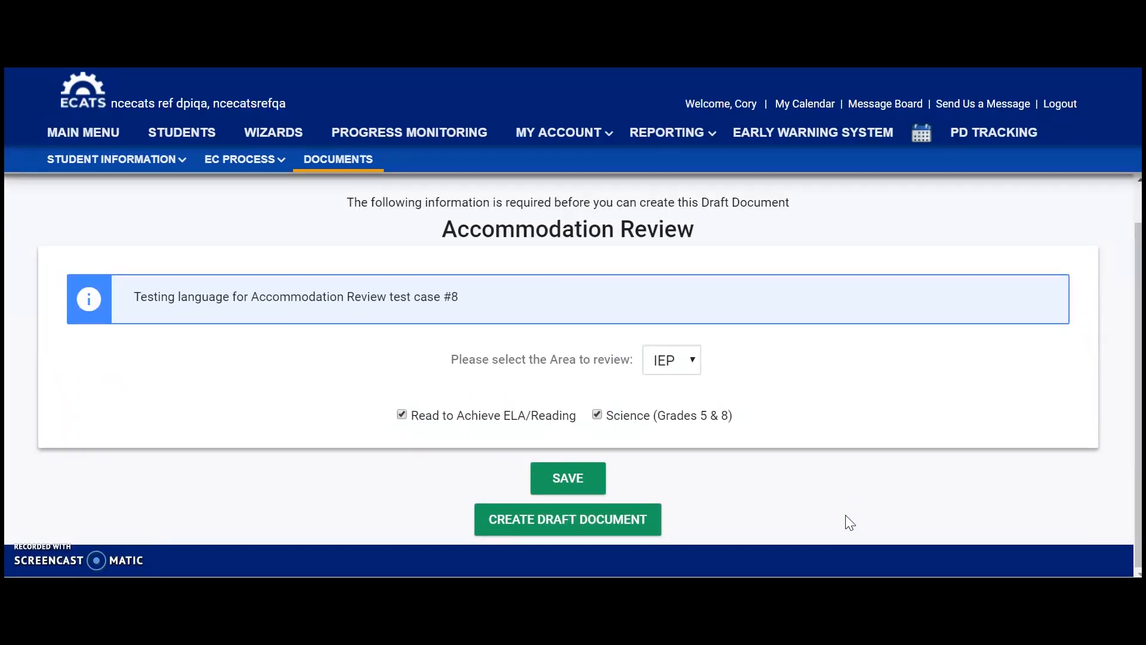
Step: Create the draft Accommodation Review document and return to the student's Documents page
{"action": "left_click", "coordinate": [613, 517]}
{"action": "left_click", "coordinate": [614, 517]}
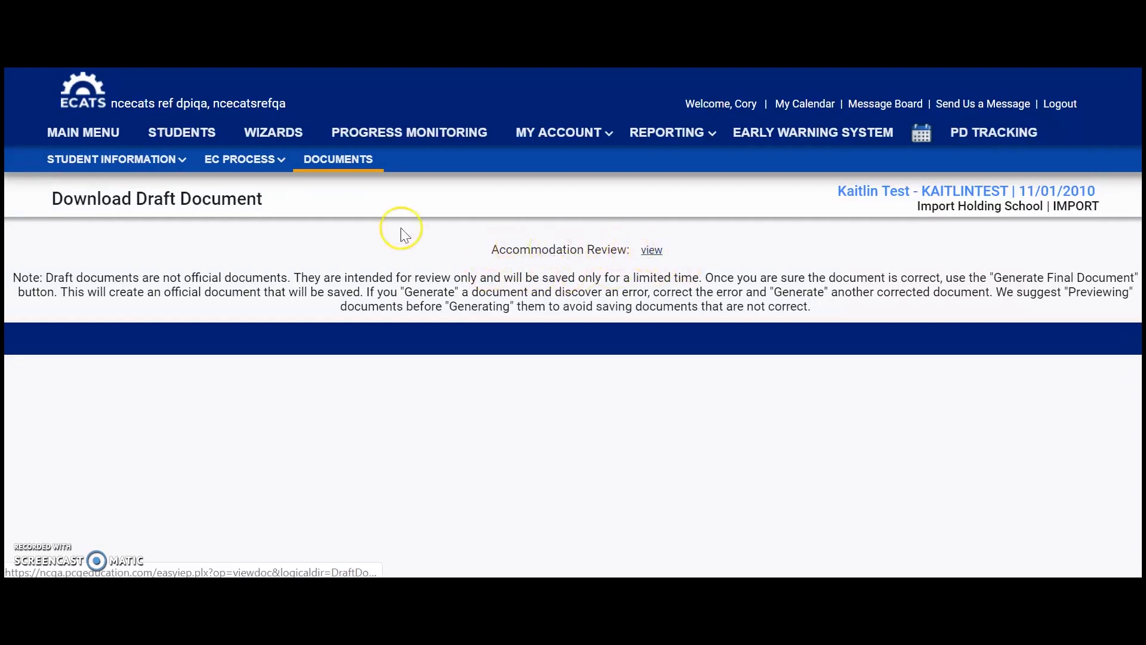
{"action": "left_click", "coordinate": [349, 160]}
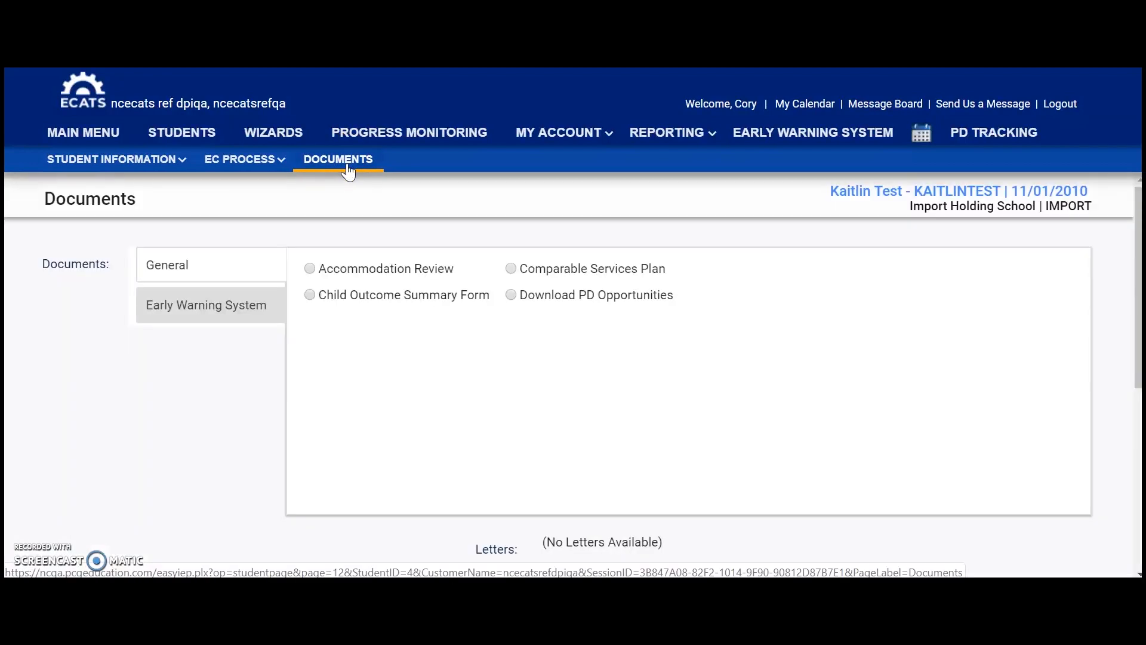
Step: Review the list of documents created for the student and return to the available document types
{"action": "scroll", "coordinate": [796, 358], "scroll_direction": "down", "scroll_amount": 3}
{"action": "scroll", "coordinate": [796, 359], "scroll_direction": "down", "scroll_amount": 3}
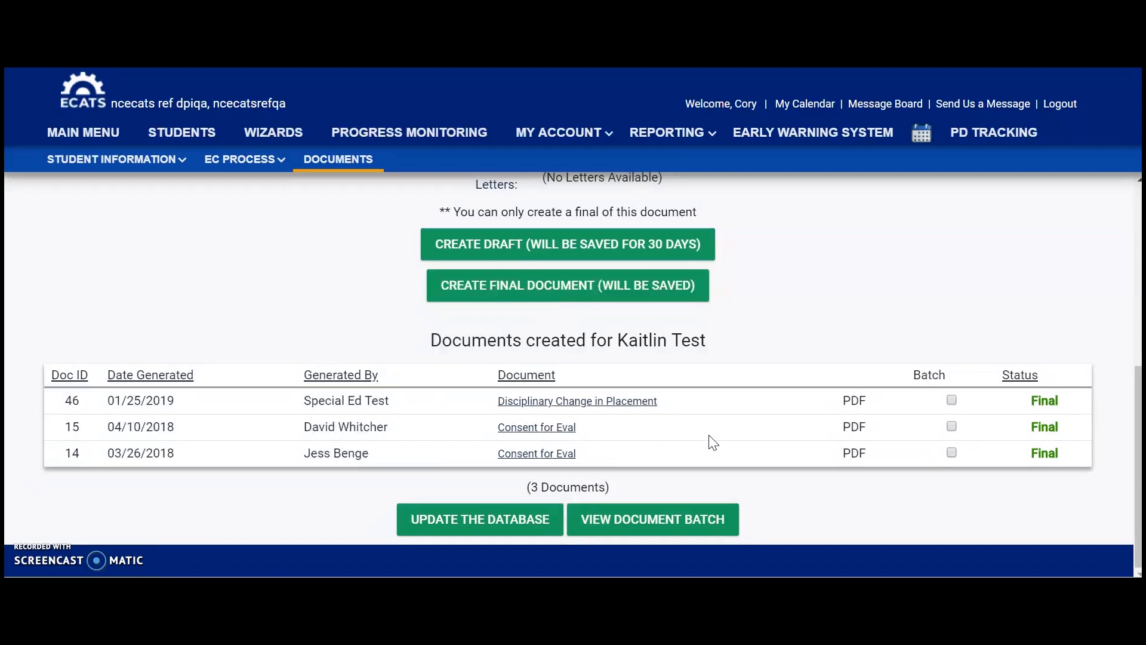
{"action": "left_click", "coordinate": [576, 401]}
{"action": "scroll", "coordinate": [850, 331], "scroll_direction": "up", "scroll_amount": 2}
{"action": "scroll", "coordinate": [850, 331], "scroll_direction": "up", "scroll_amount": 2}
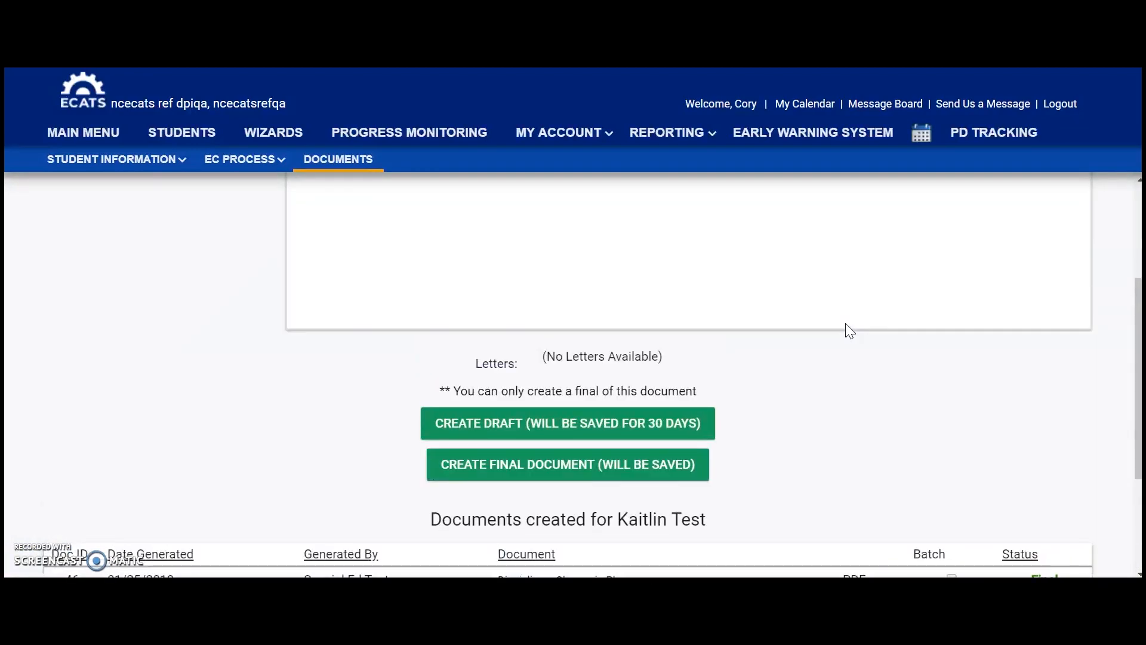
{"action": "scroll", "coordinate": [850, 332], "scroll_direction": "up", "scroll_amount": 2}
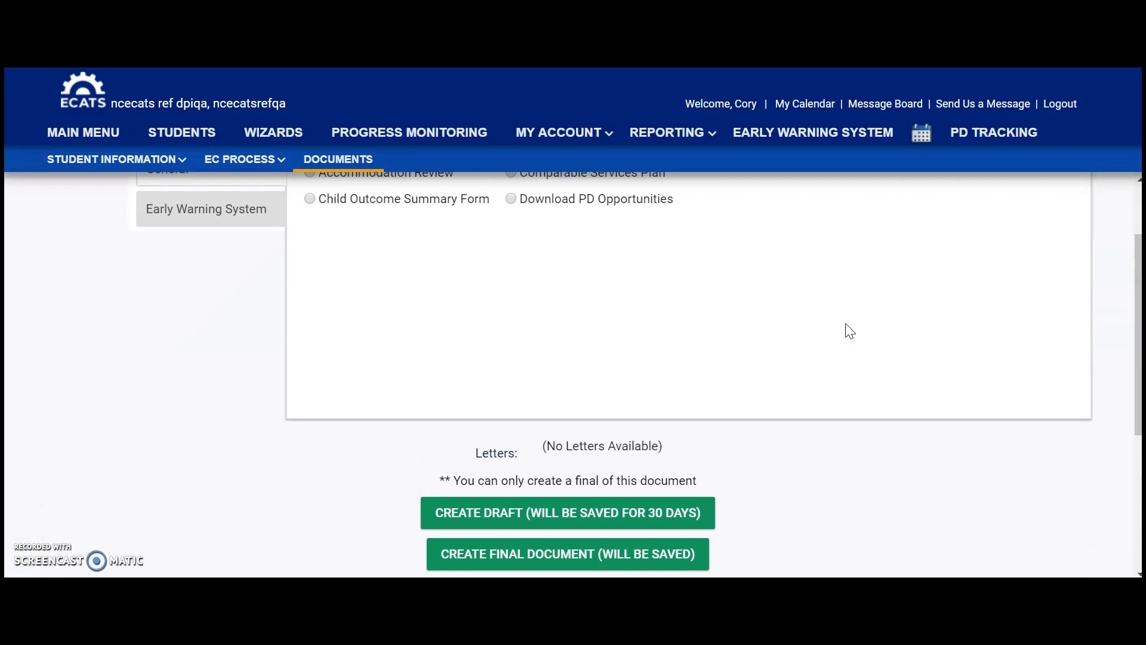
{"action": "scroll", "coordinate": [850, 331], "scroll_direction": "up", "scroll_amount": 2}
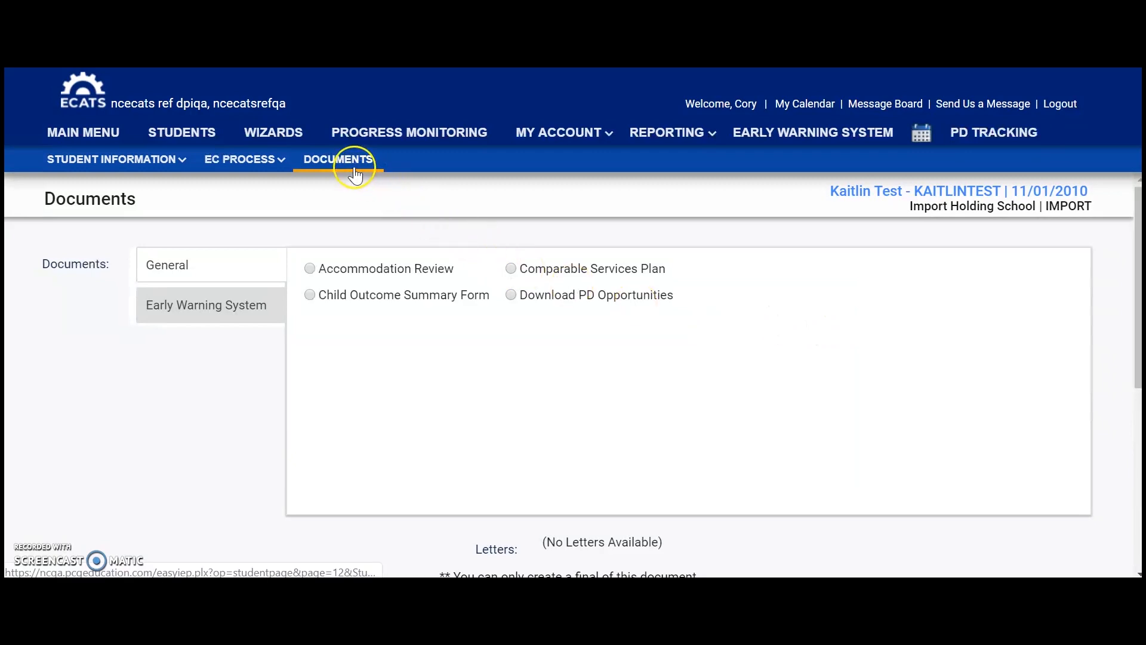
Step: View the final Disciplinary Change in Placement PDF from the student's created documents and return to the Documents page
{"action": "left_click", "coordinate": [284, 159]}
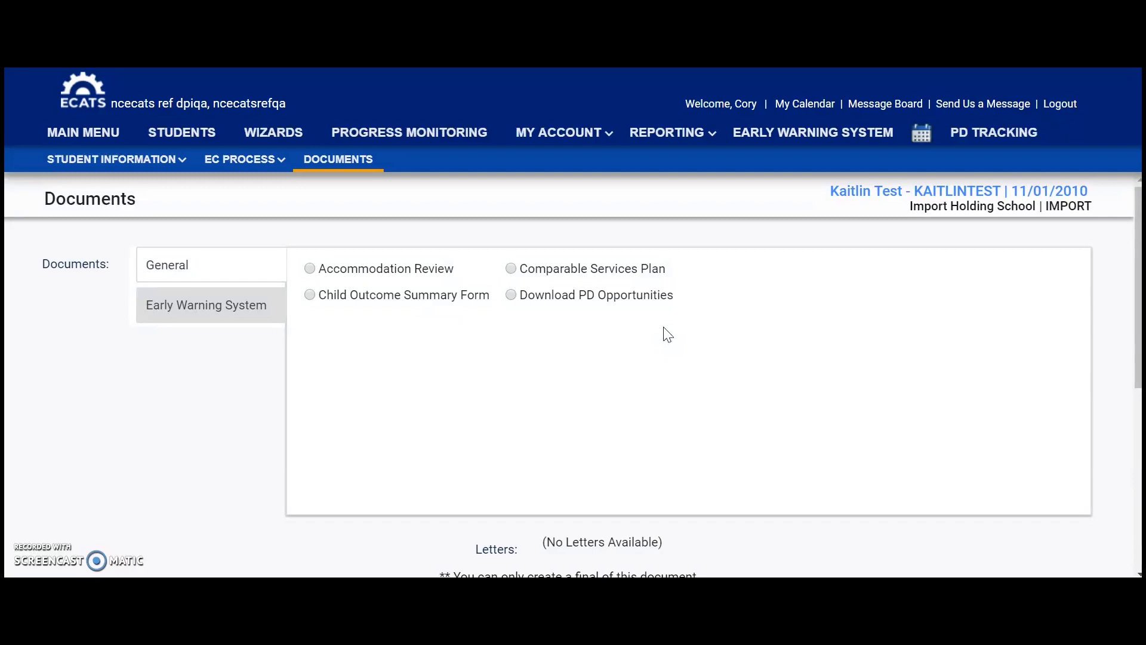
{"action": "scroll", "coordinate": [663, 328], "scroll_direction": "down", "scroll_amount": 6}
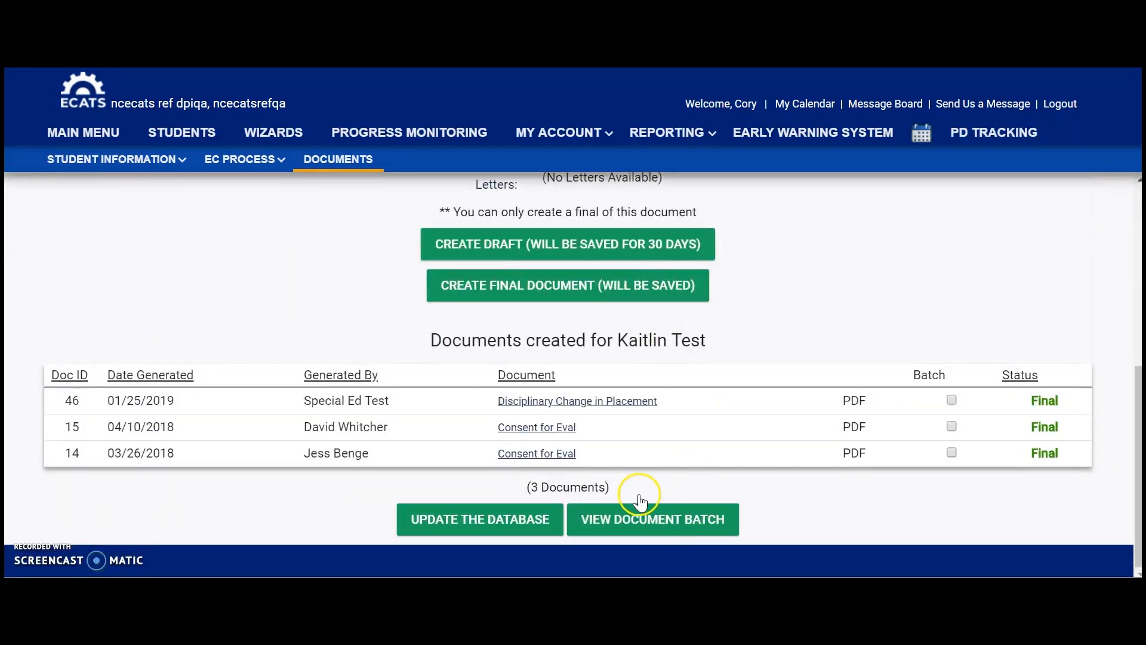
{"action": "left_click", "coordinate": [633, 409]}
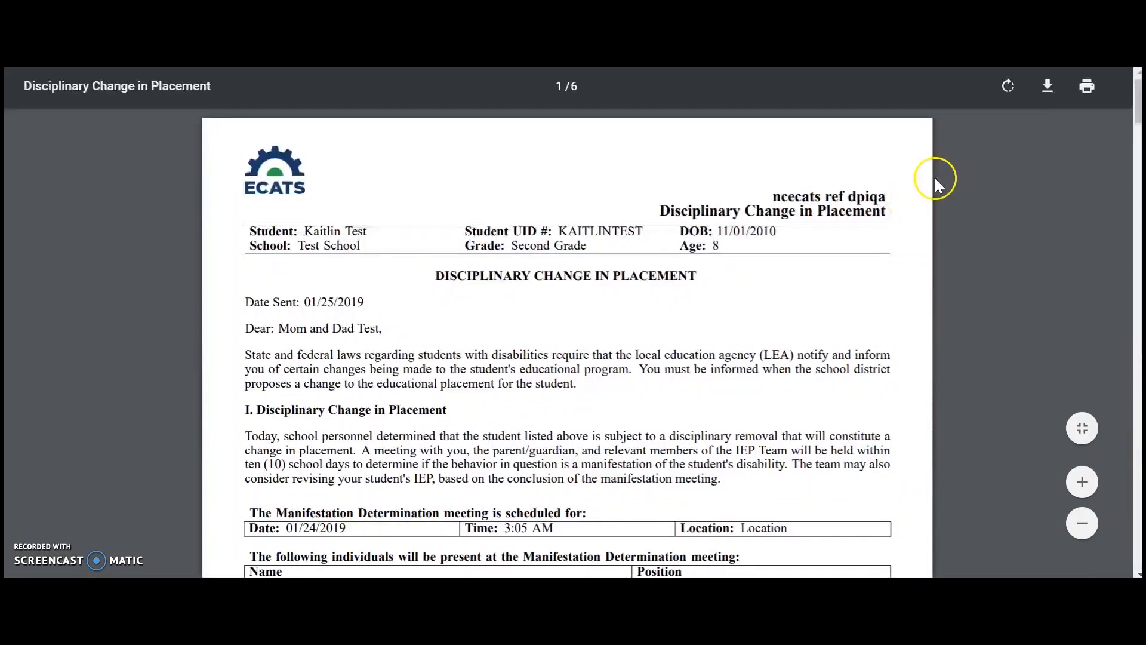
{"action": "left_click", "coordinate": [1082, 95]}
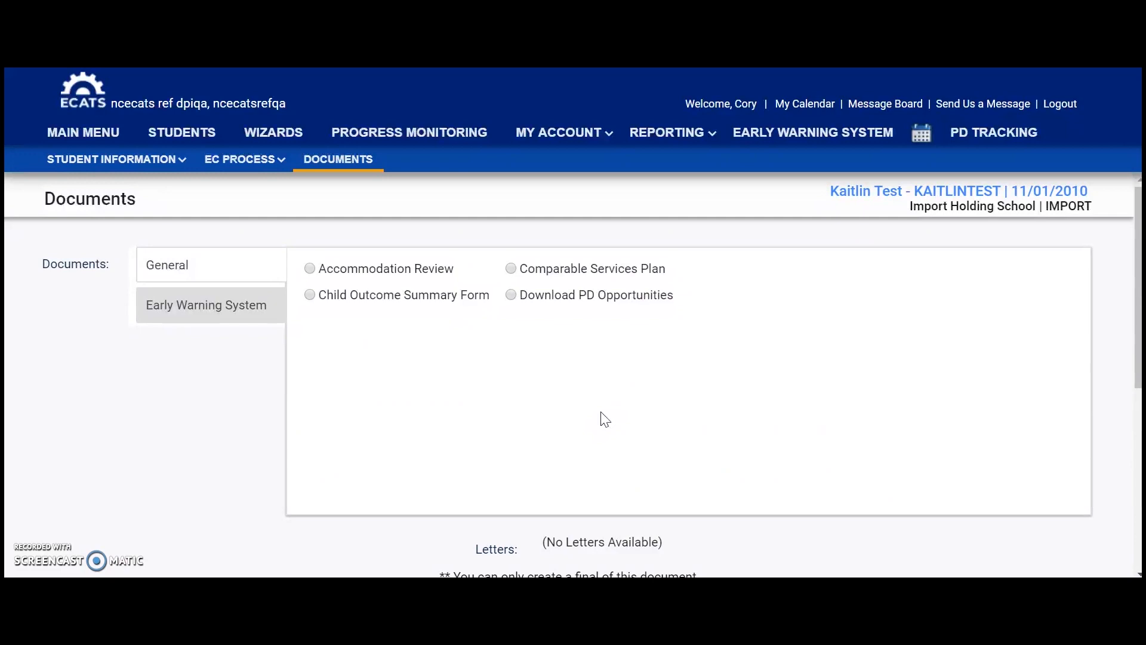
{"action": "scroll", "coordinate": [606, 419], "scroll_direction": "down", "scroll_amount": 3}
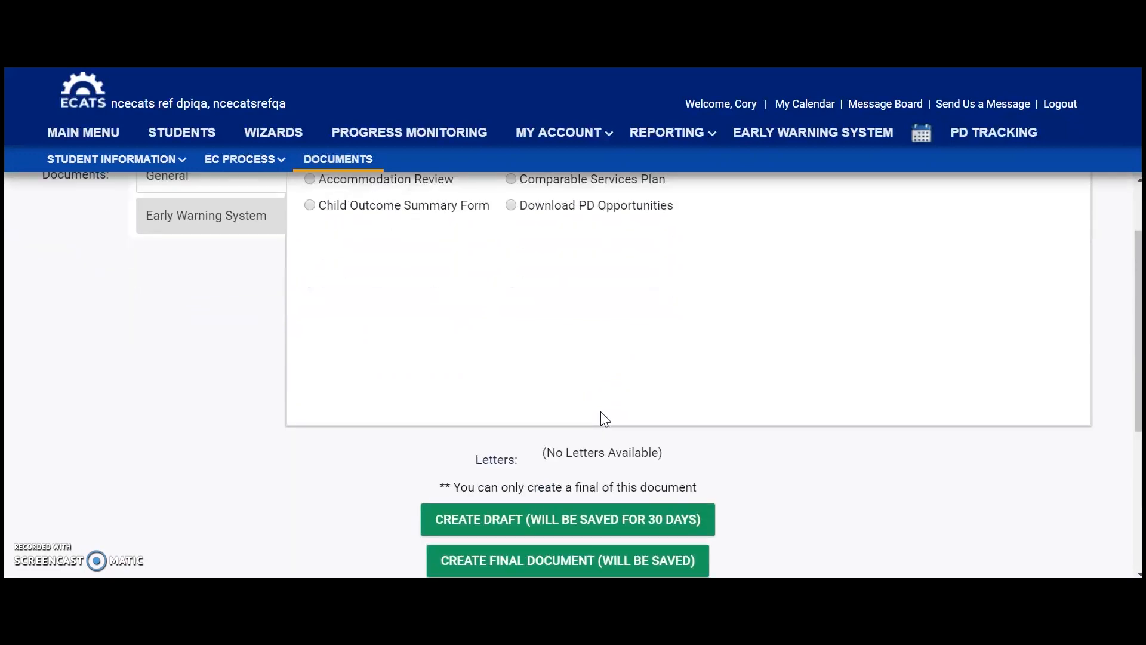
{"action": "left_click", "coordinate": [608, 418]}
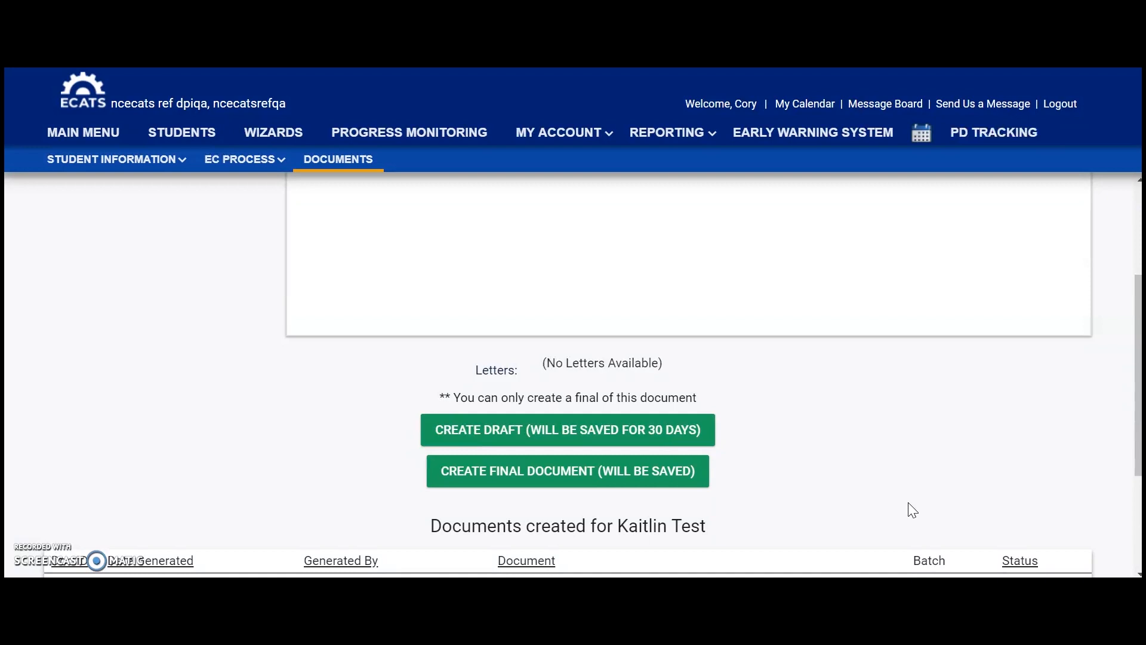
{"action": "left_click", "coordinate": [936, 511]}
Step: Open the Student History page from the student's information
{"action": "left_click", "coordinate": [162, 166]}
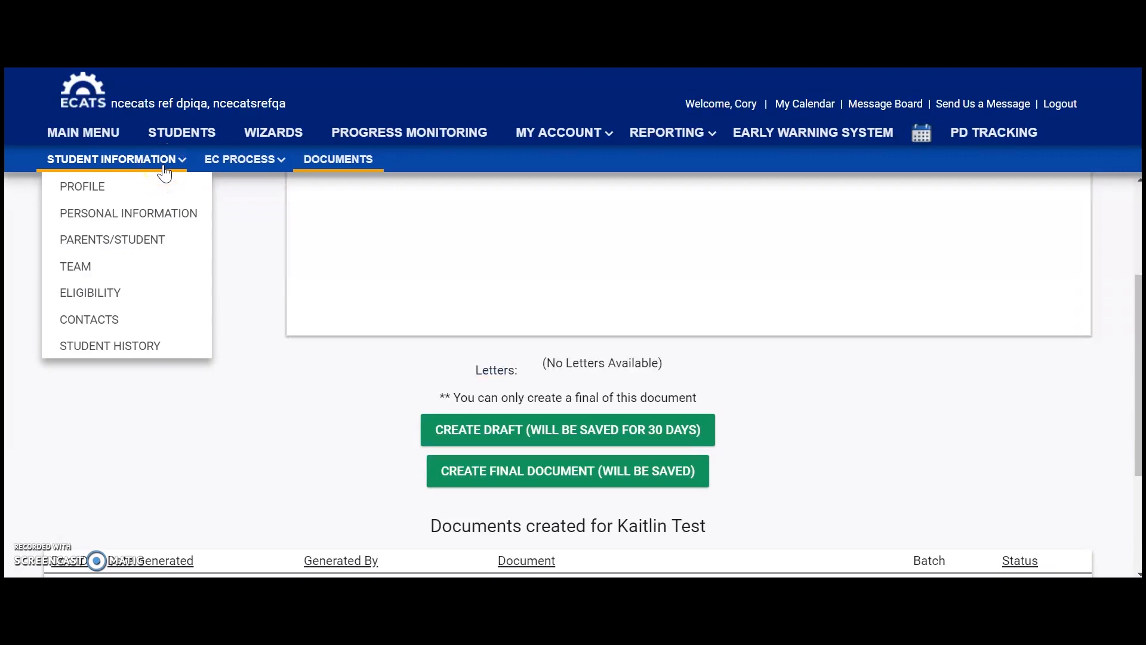
{"action": "left_click", "coordinate": [161, 179]}
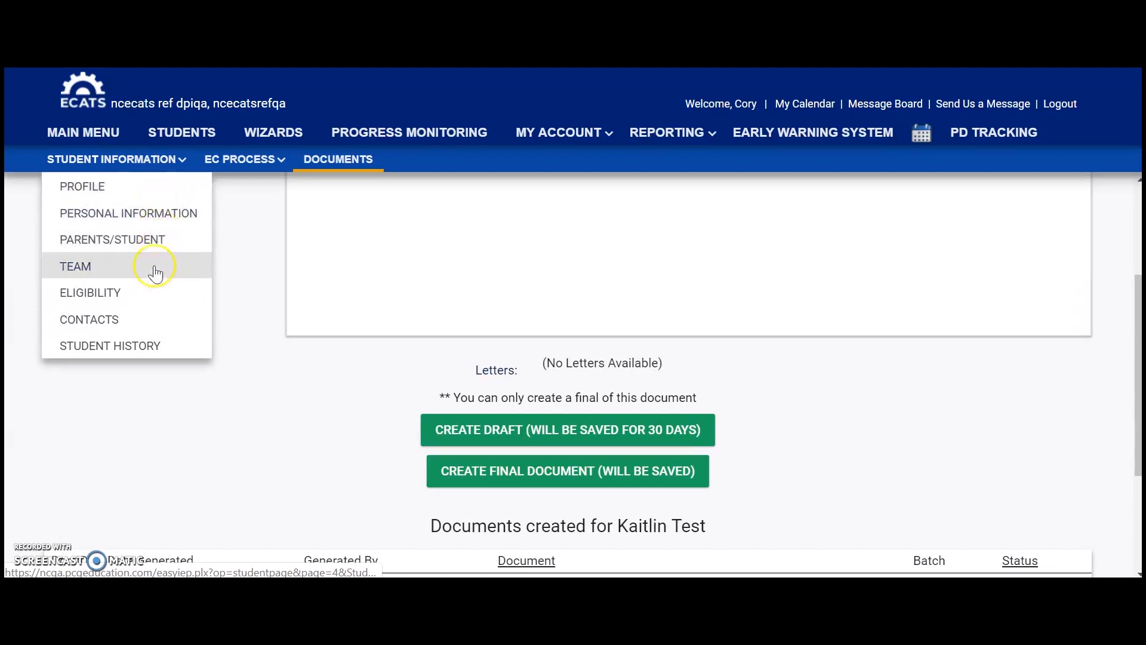
{"action": "left_click", "coordinate": [150, 345]}
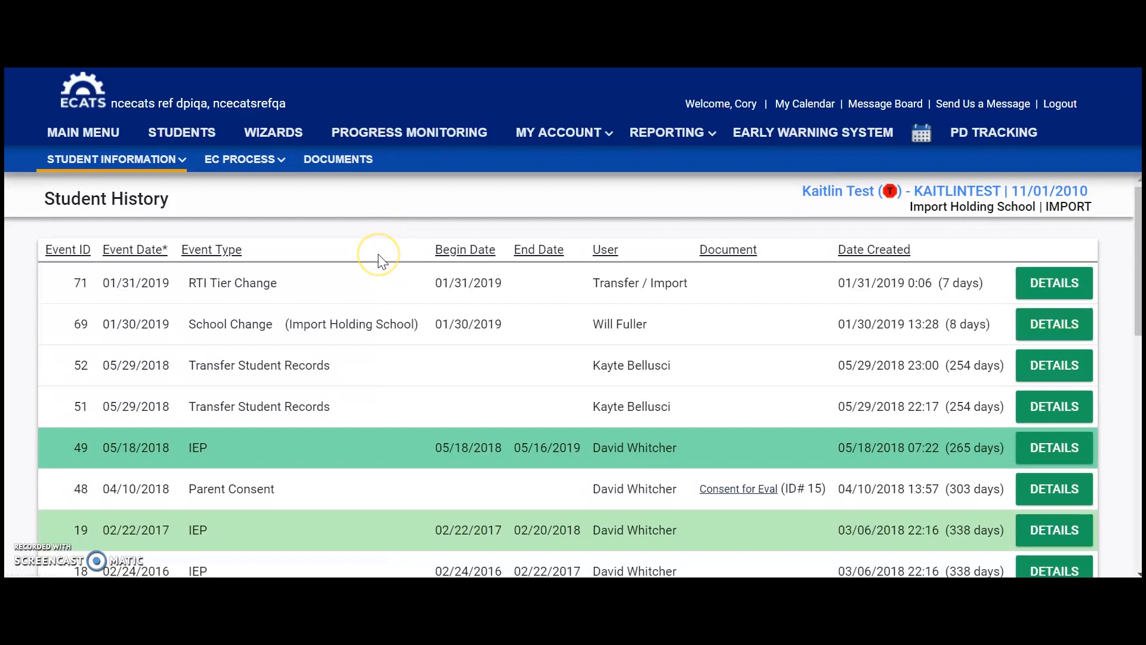
Step: View the details of the IEP event dated 05/18/2018, return to the student history and look through the older events
{"action": "scroll", "coordinate": [382, 261], "scroll_direction": "down", "scroll_amount": 2}
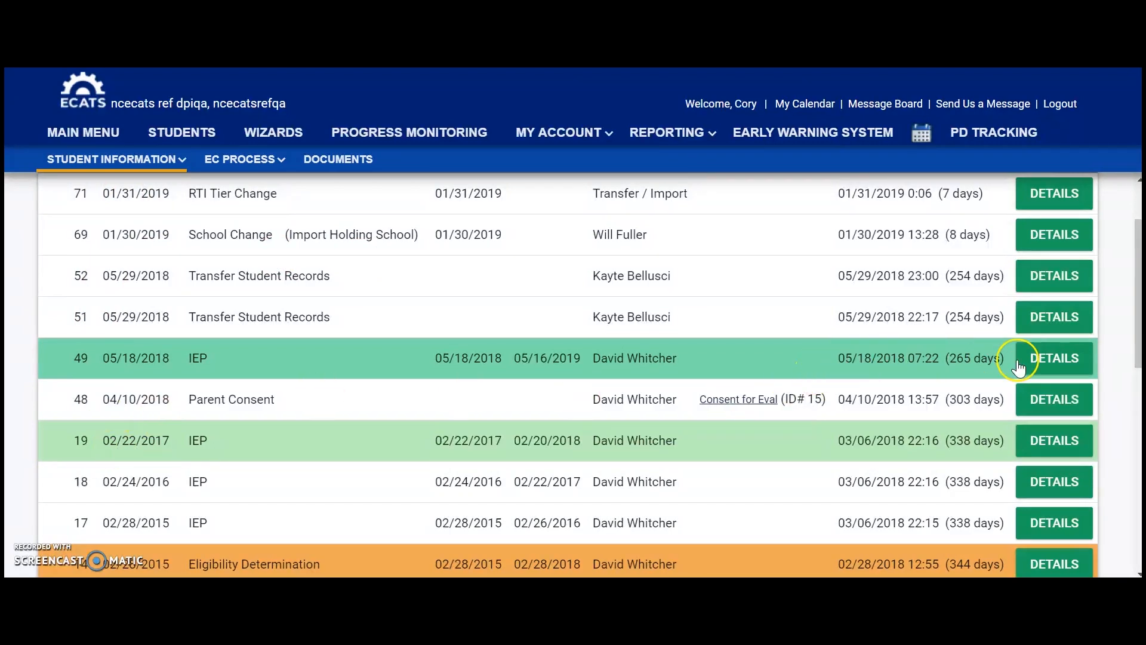
{"action": "left_click", "coordinate": [1044, 360]}
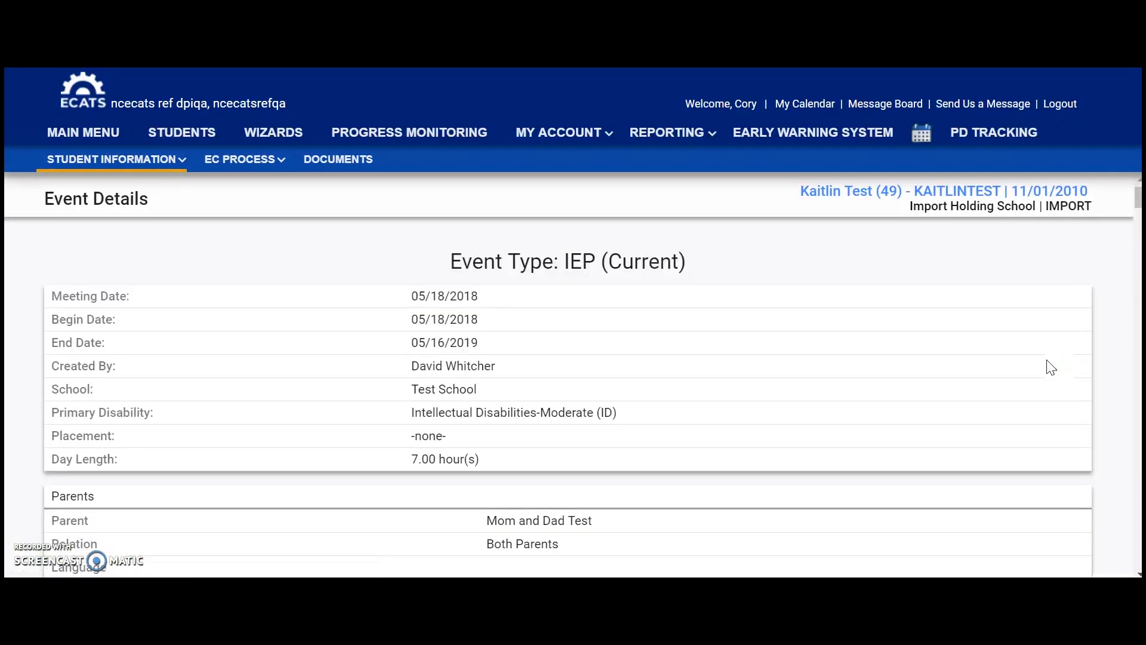
{"action": "scroll", "coordinate": [836, 345], "scroll_direction": "down", "scroll_amount": 2}
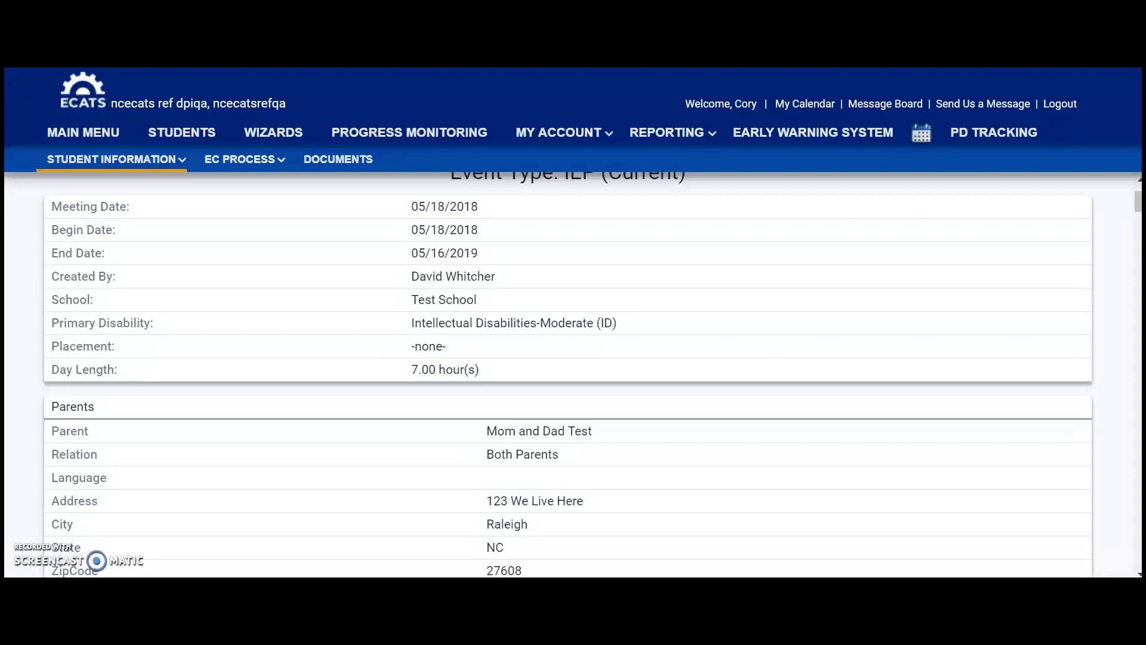
{"action": "key", "text": "alt+Left"}
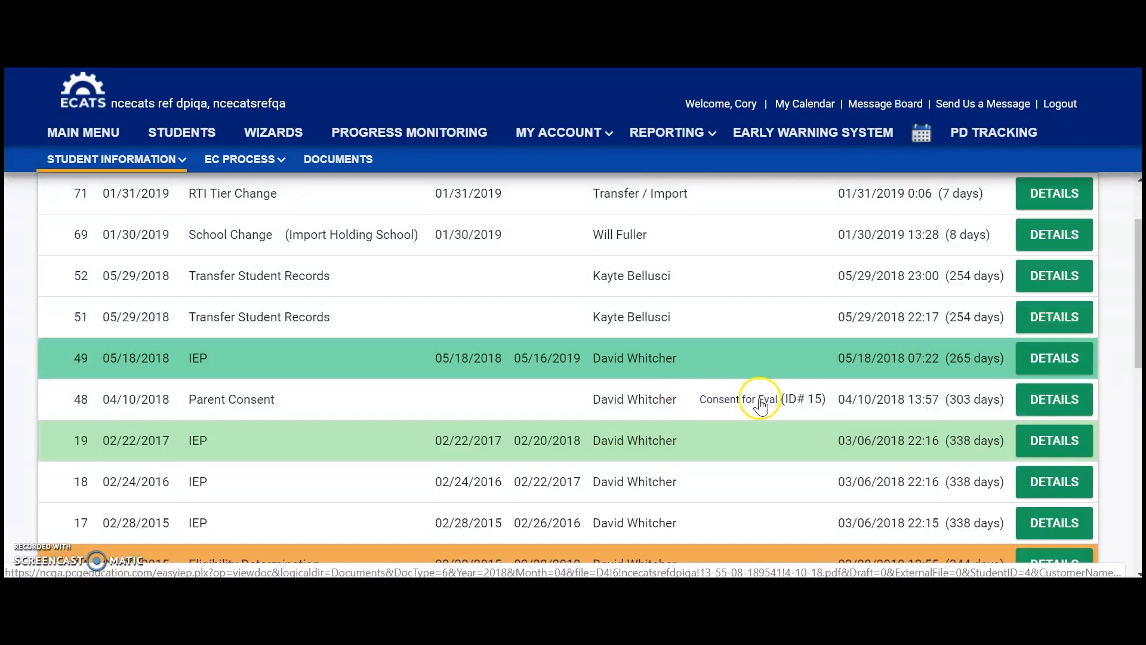
{"action": "scroll", "coordinate": [763, 442], "scroll_direction": "down", "scroll_amount": 3}
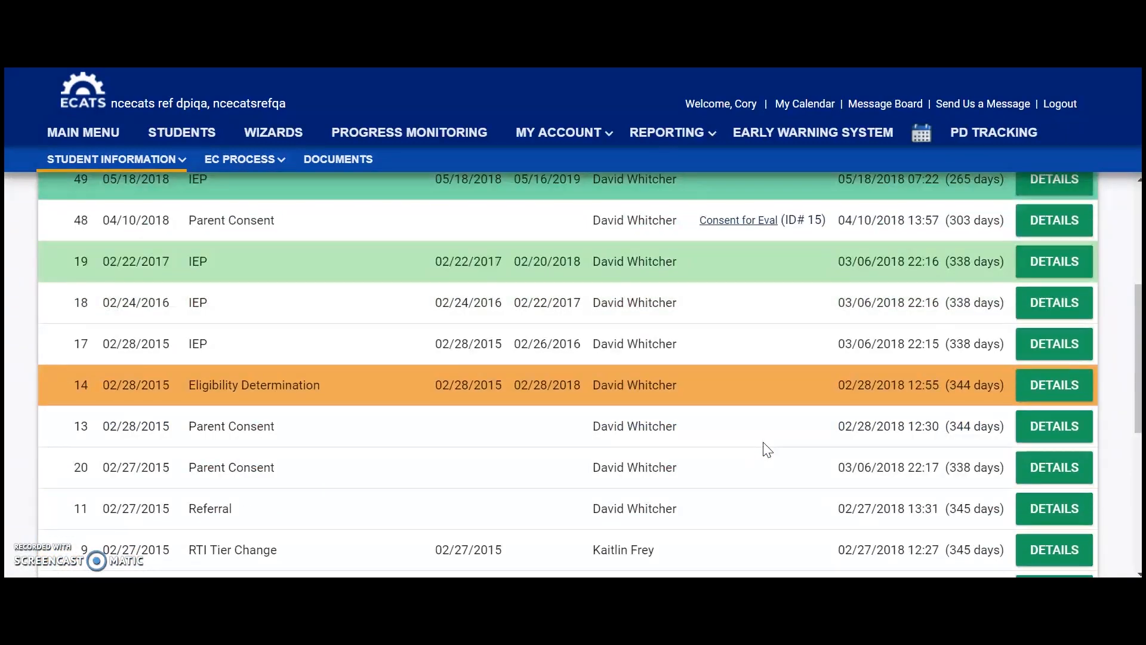